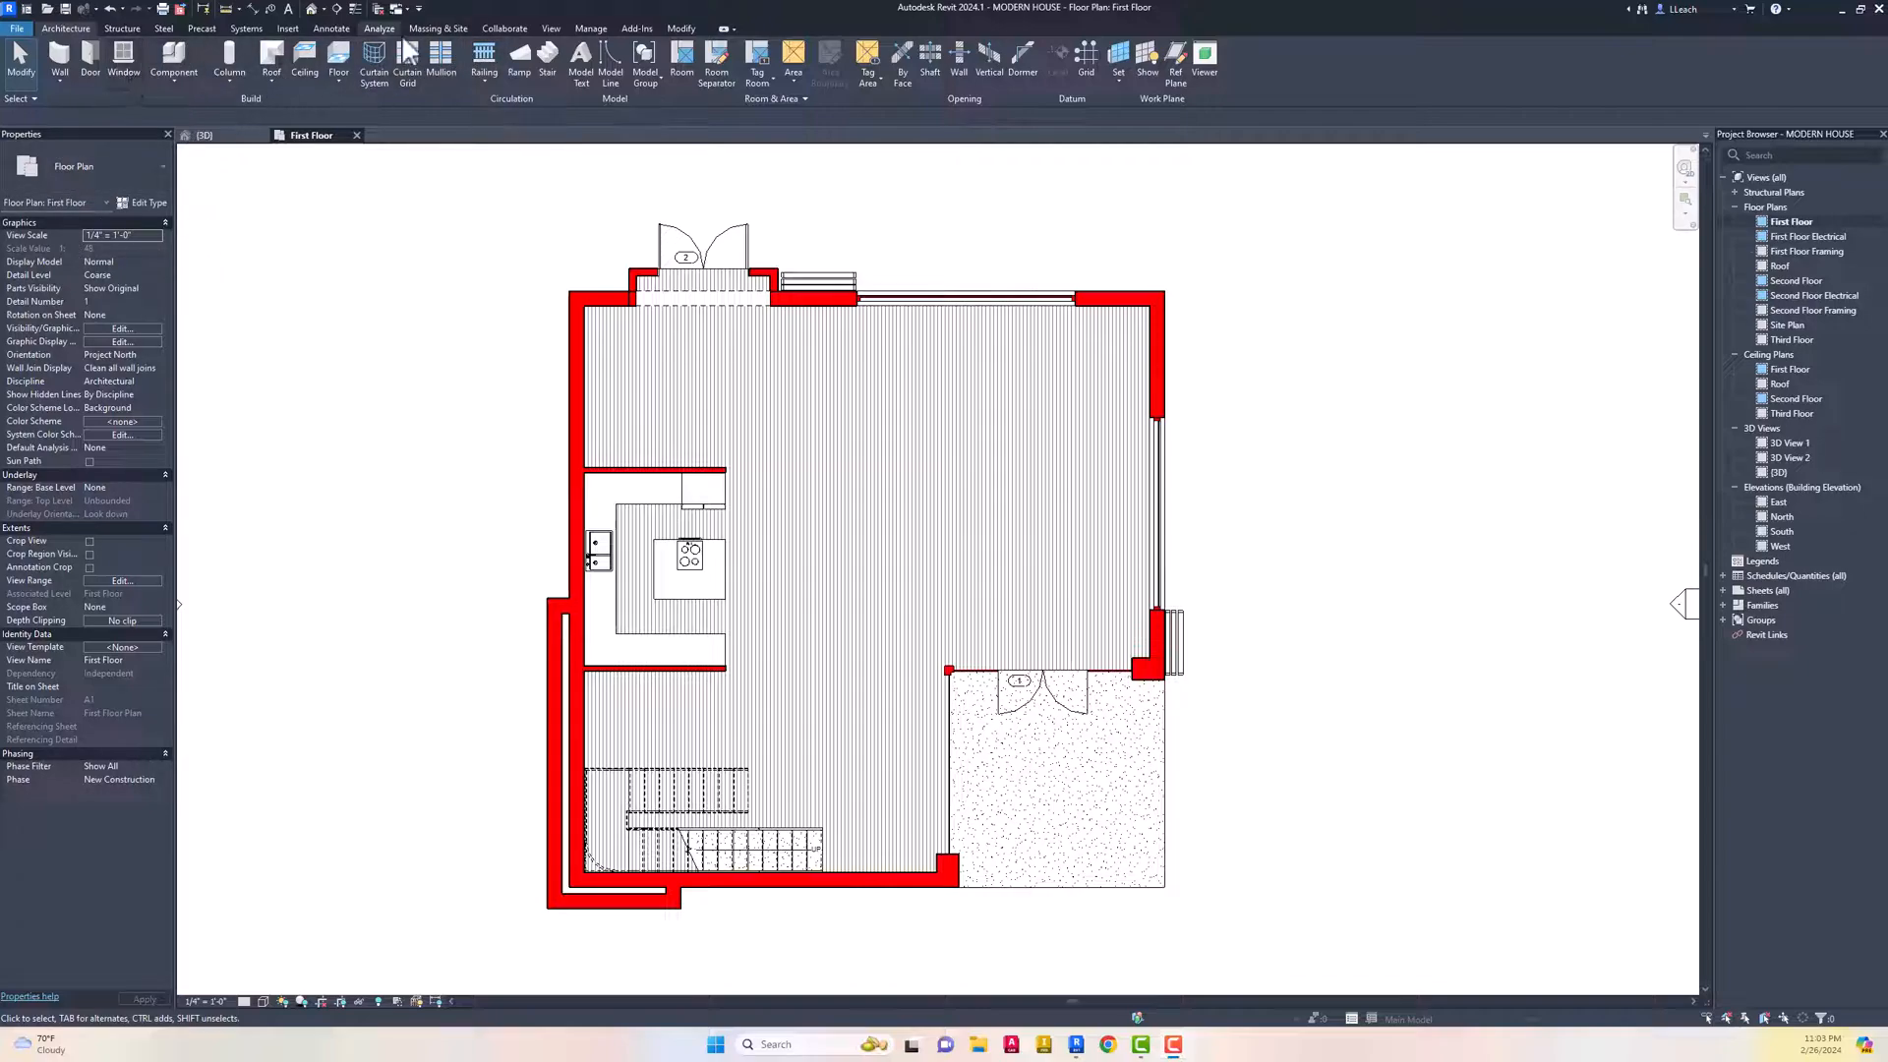
Create a new schedule for the Doors category that lists building components in the New Construction phase
left_click(549, 28)
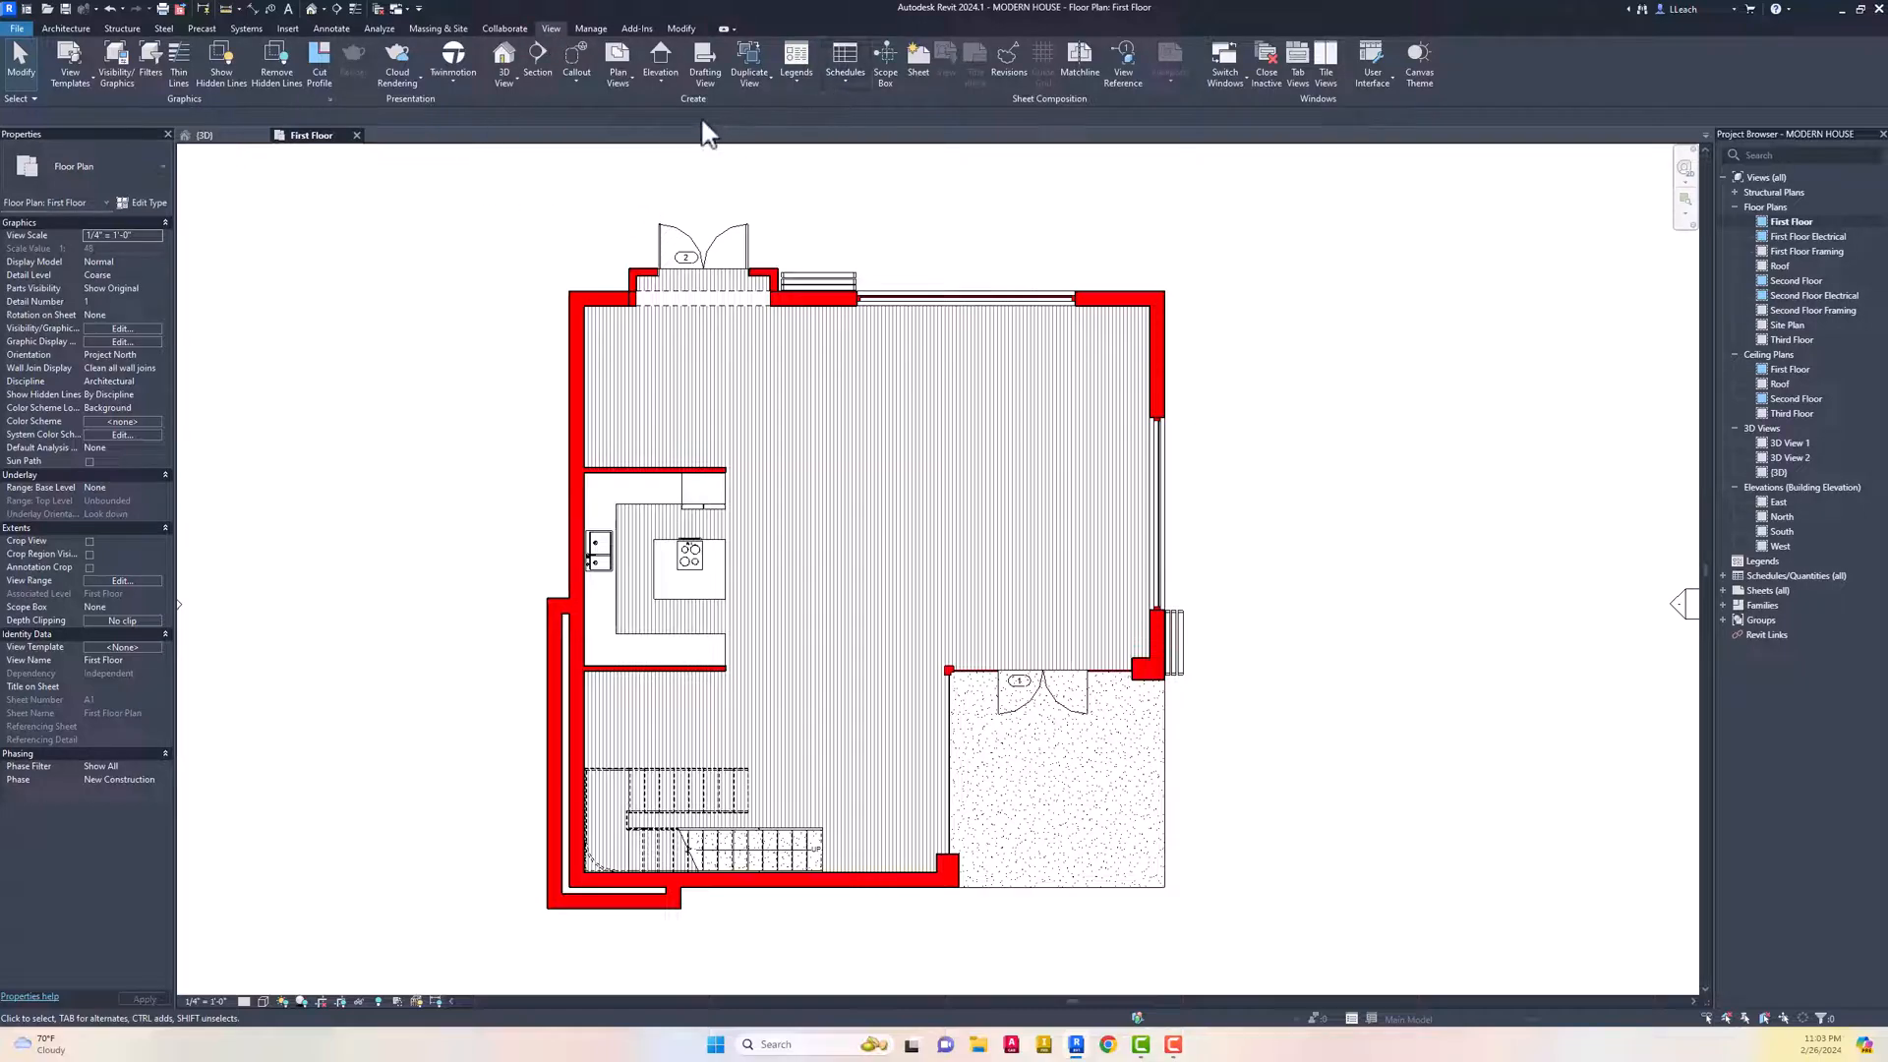
left_click(846, 63)
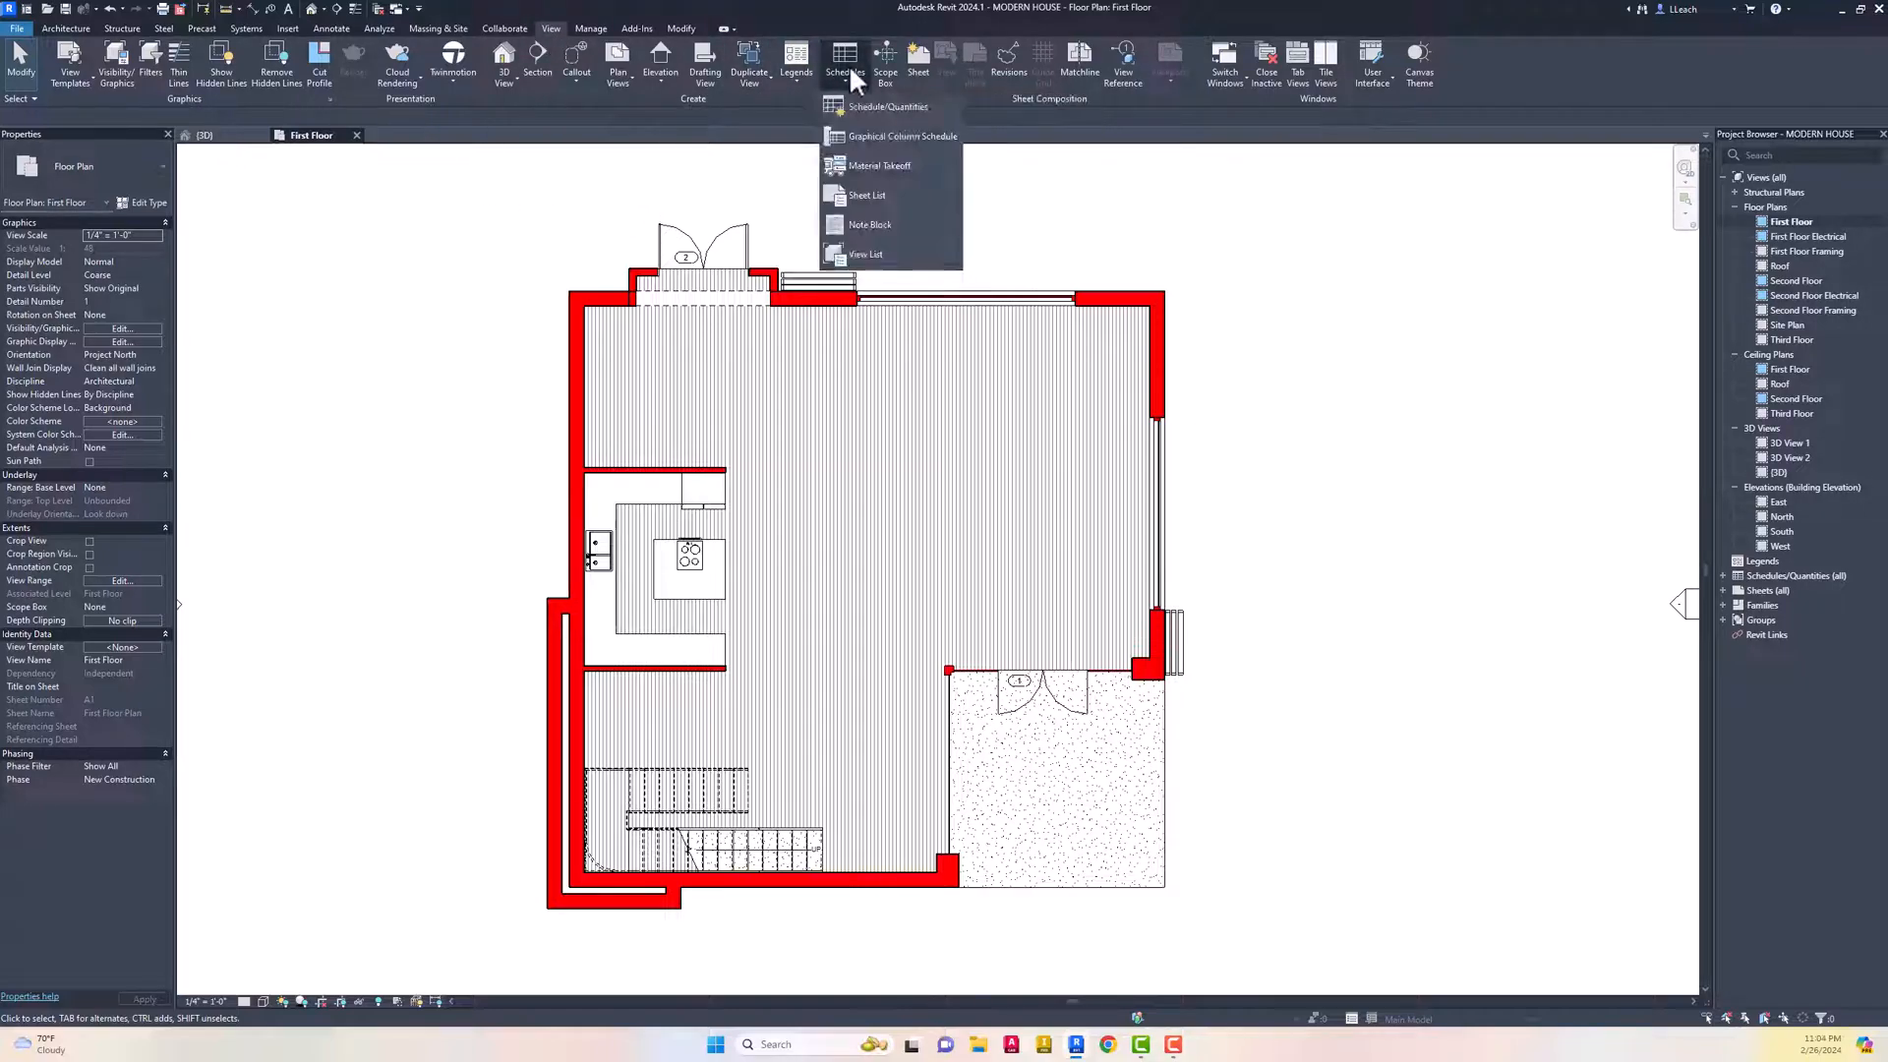
left_click(900, 108)
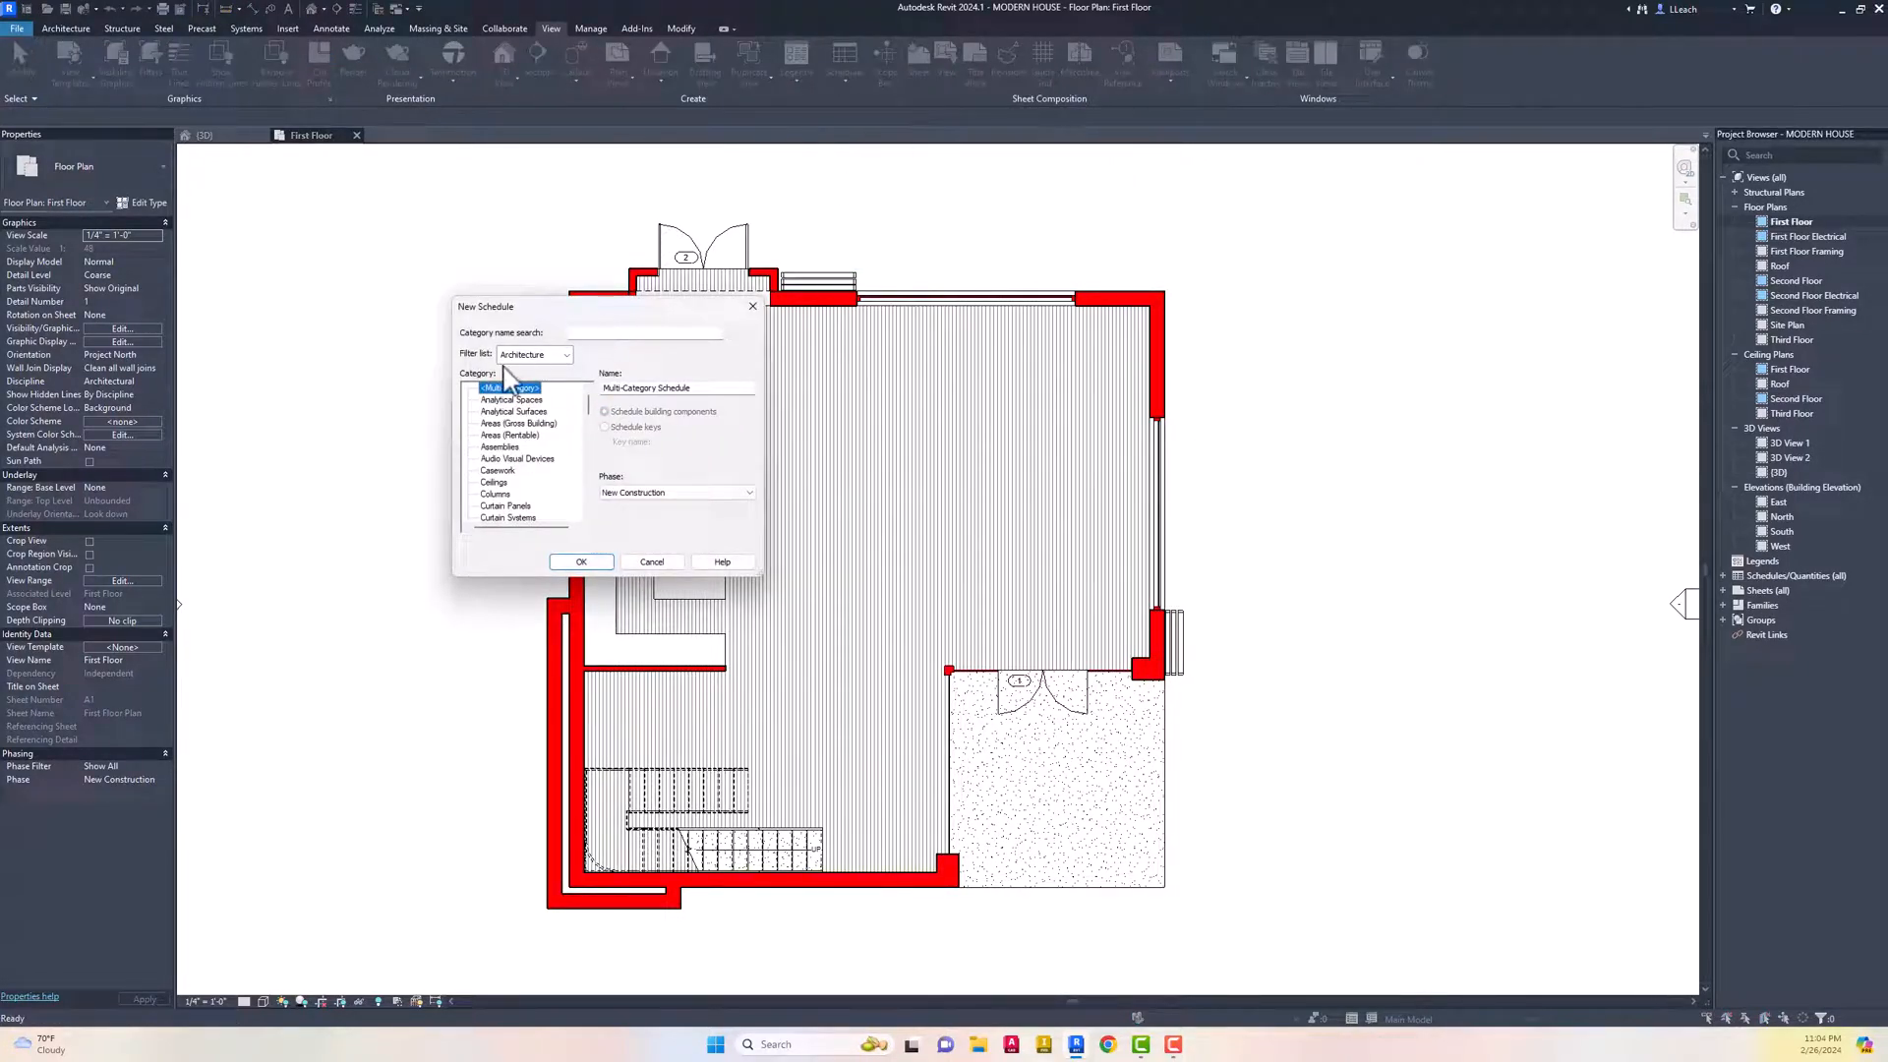
left_click(567, 354)
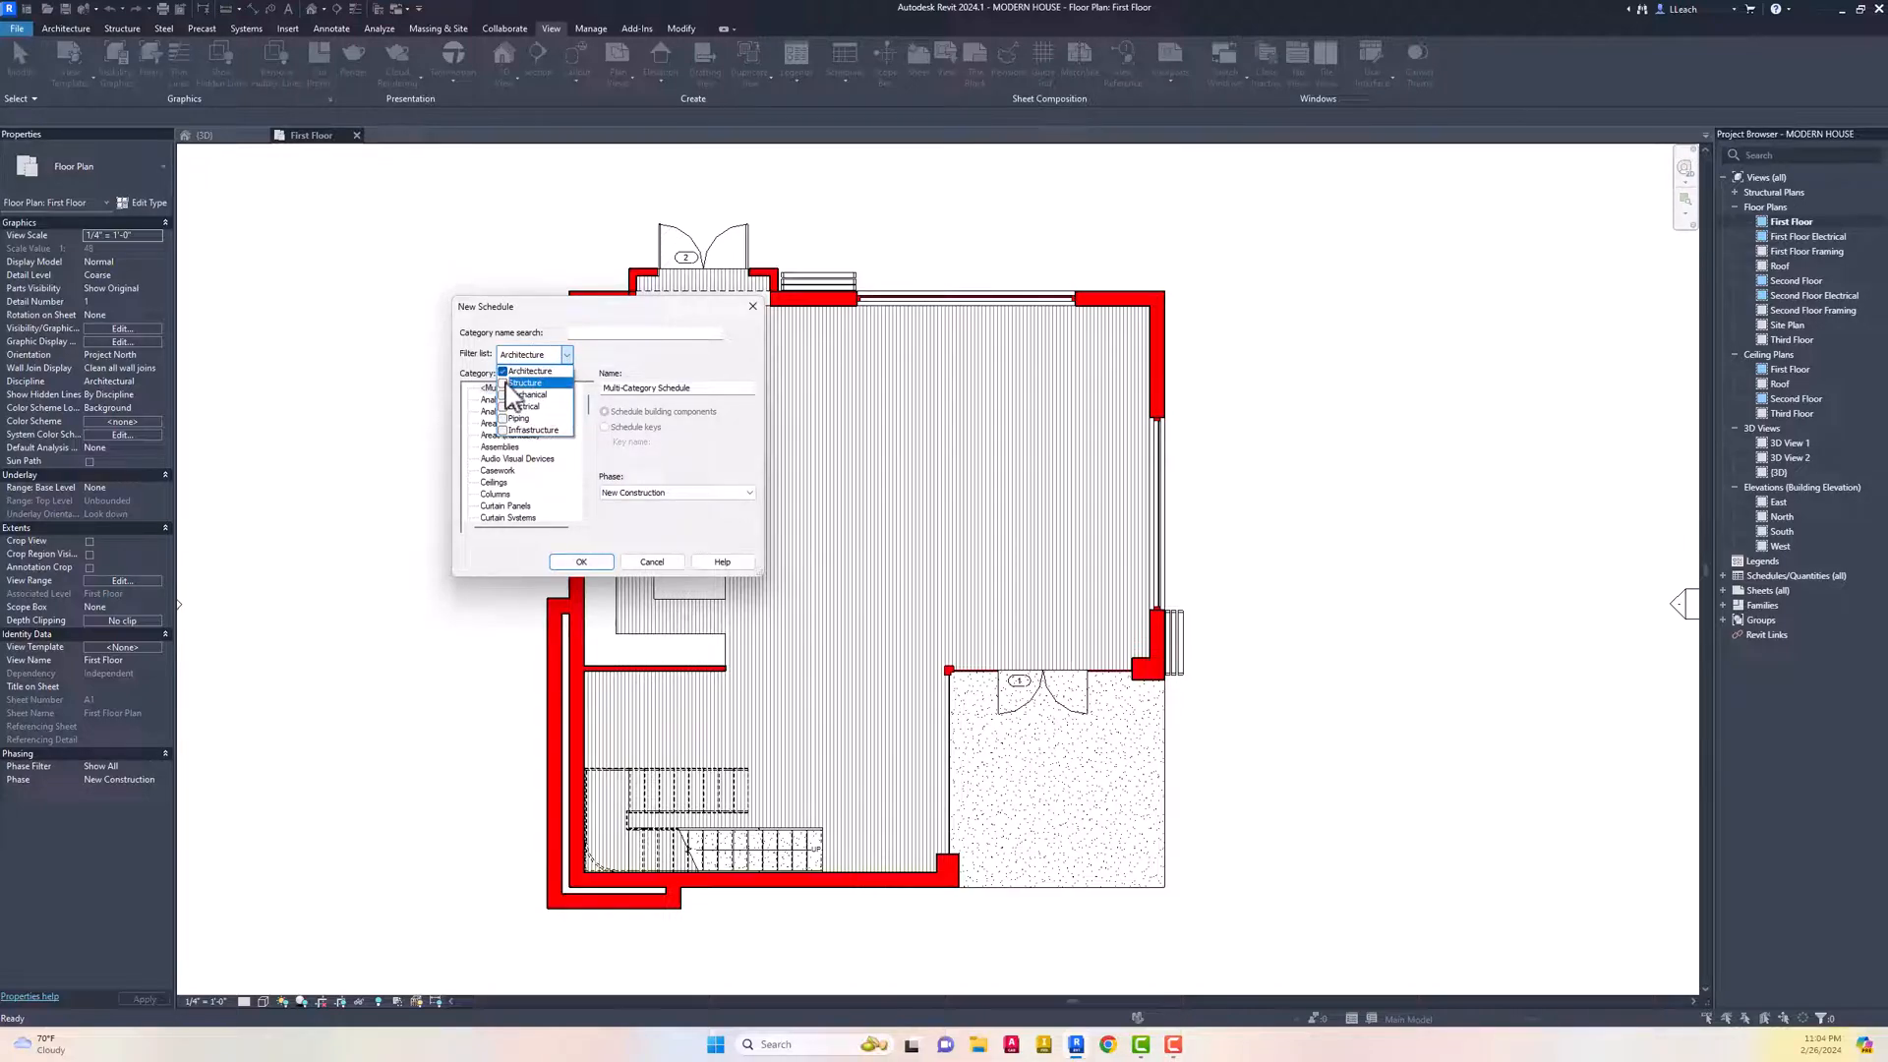
left_click(569, 354)
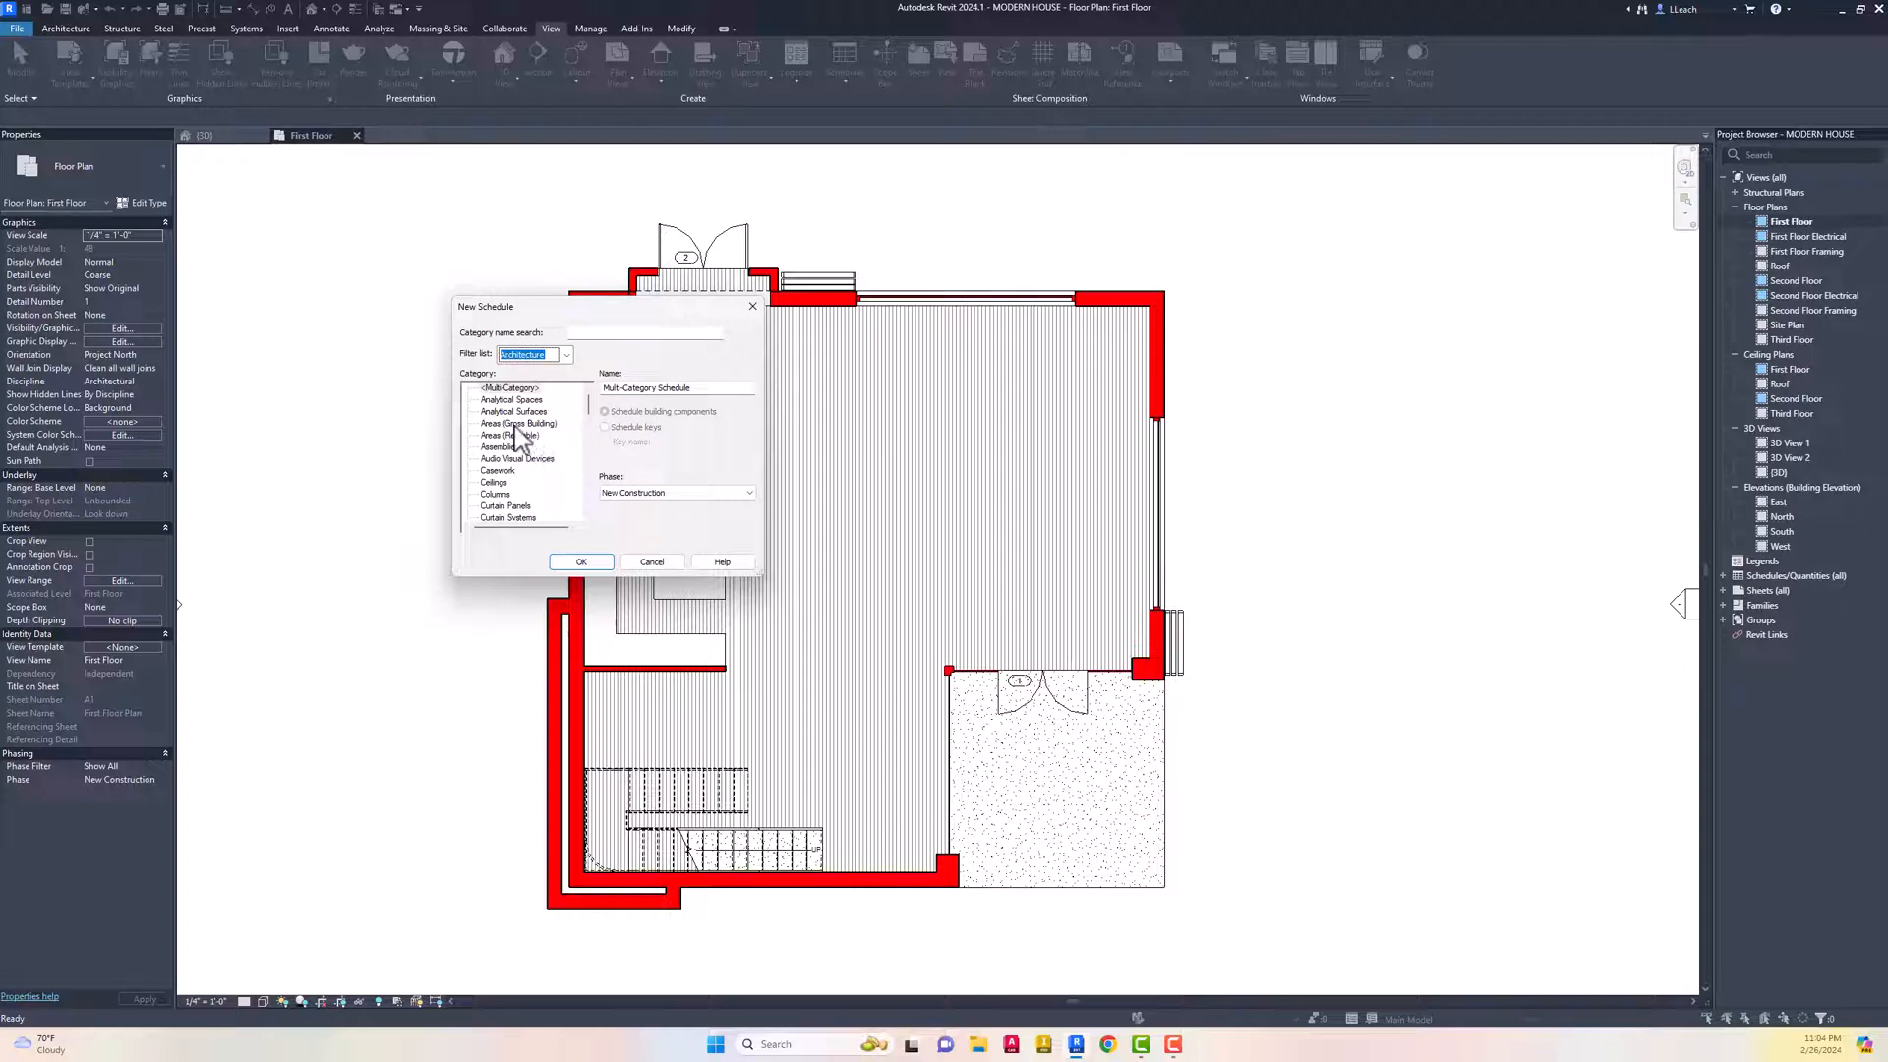
scroll(494, 423, "down", 3)
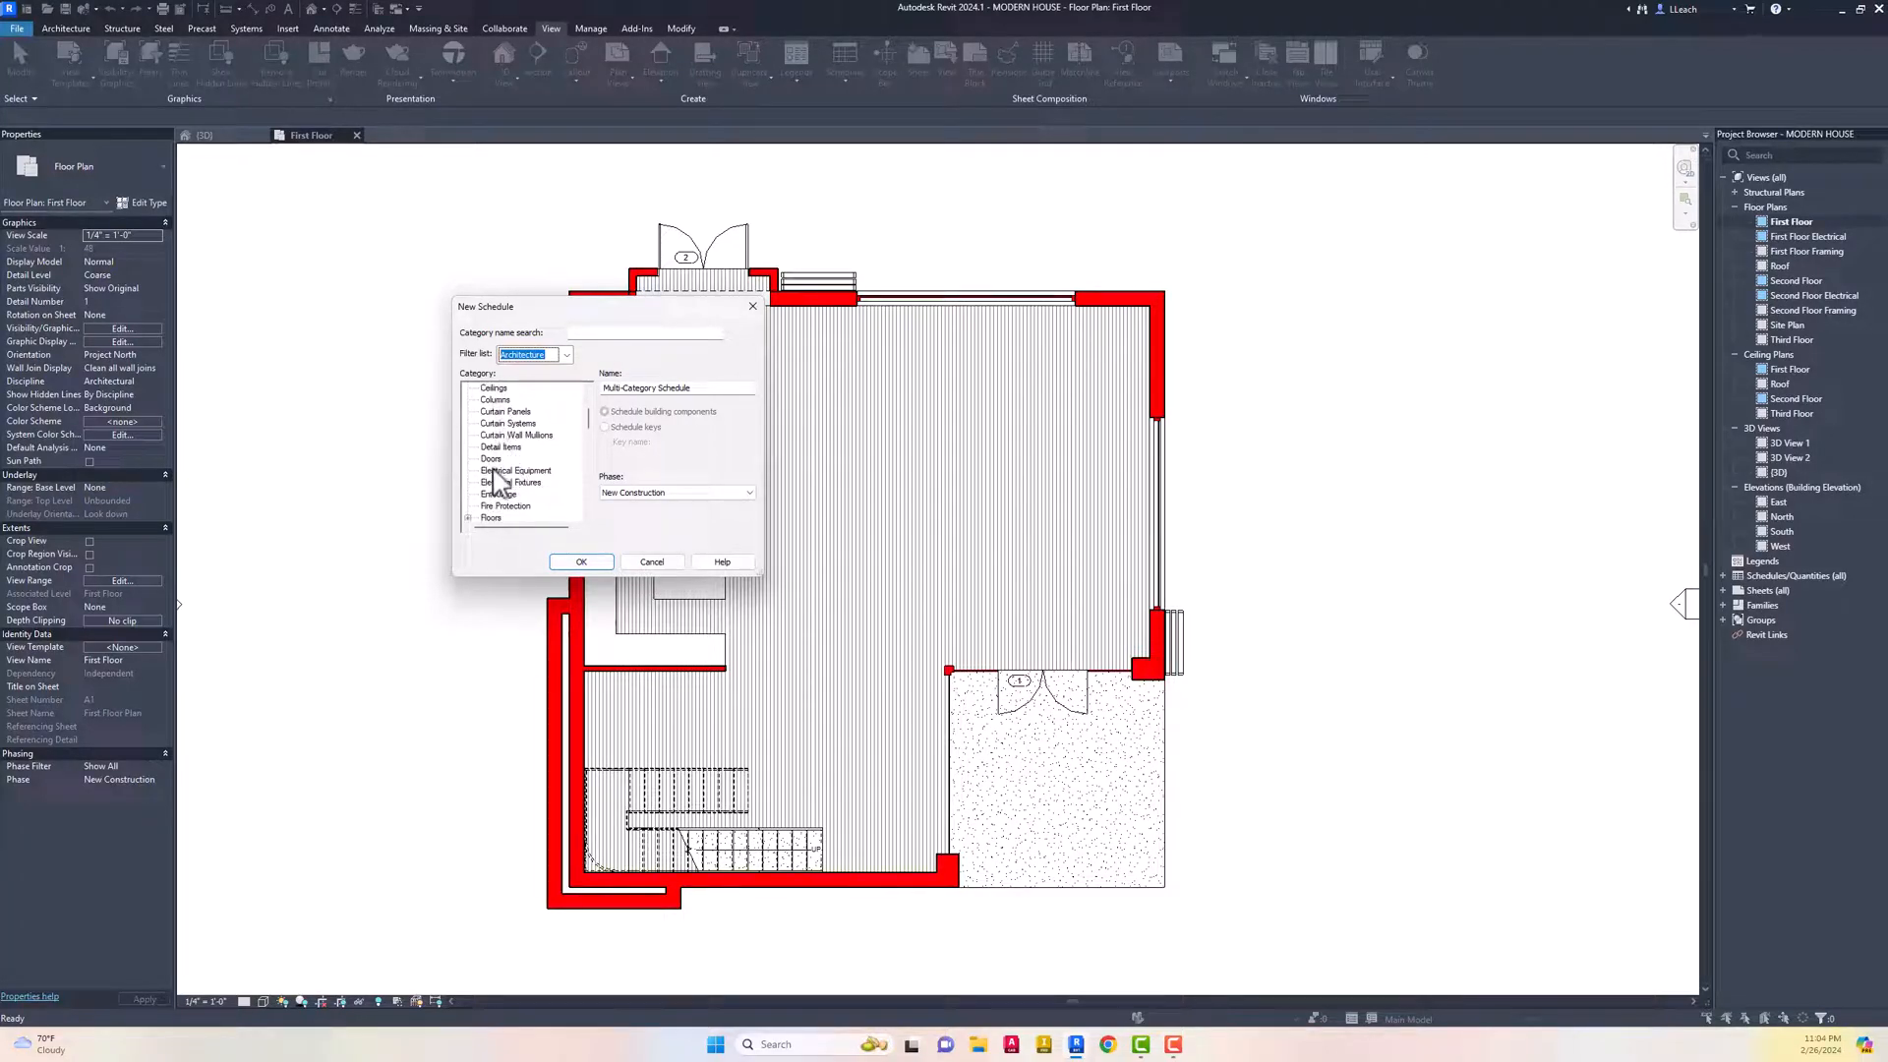
left_click(490, 460)
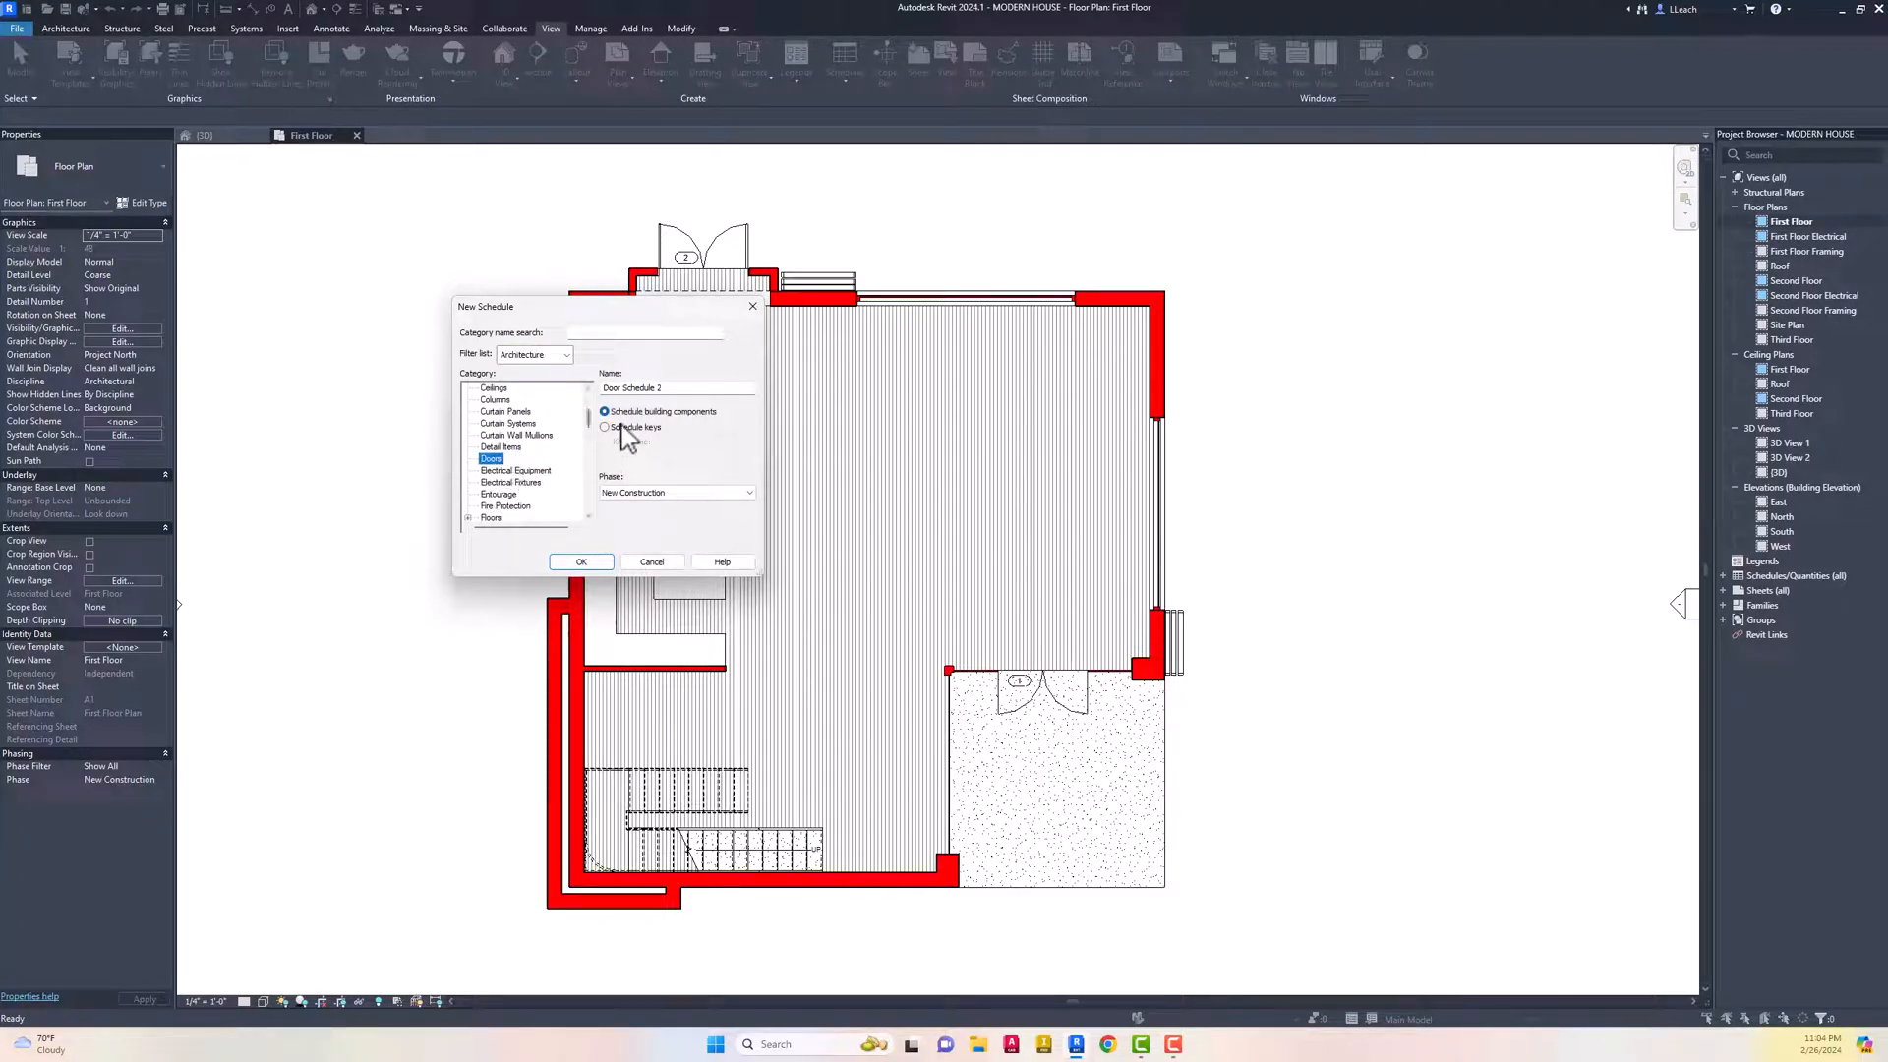
left_click(581, 563)
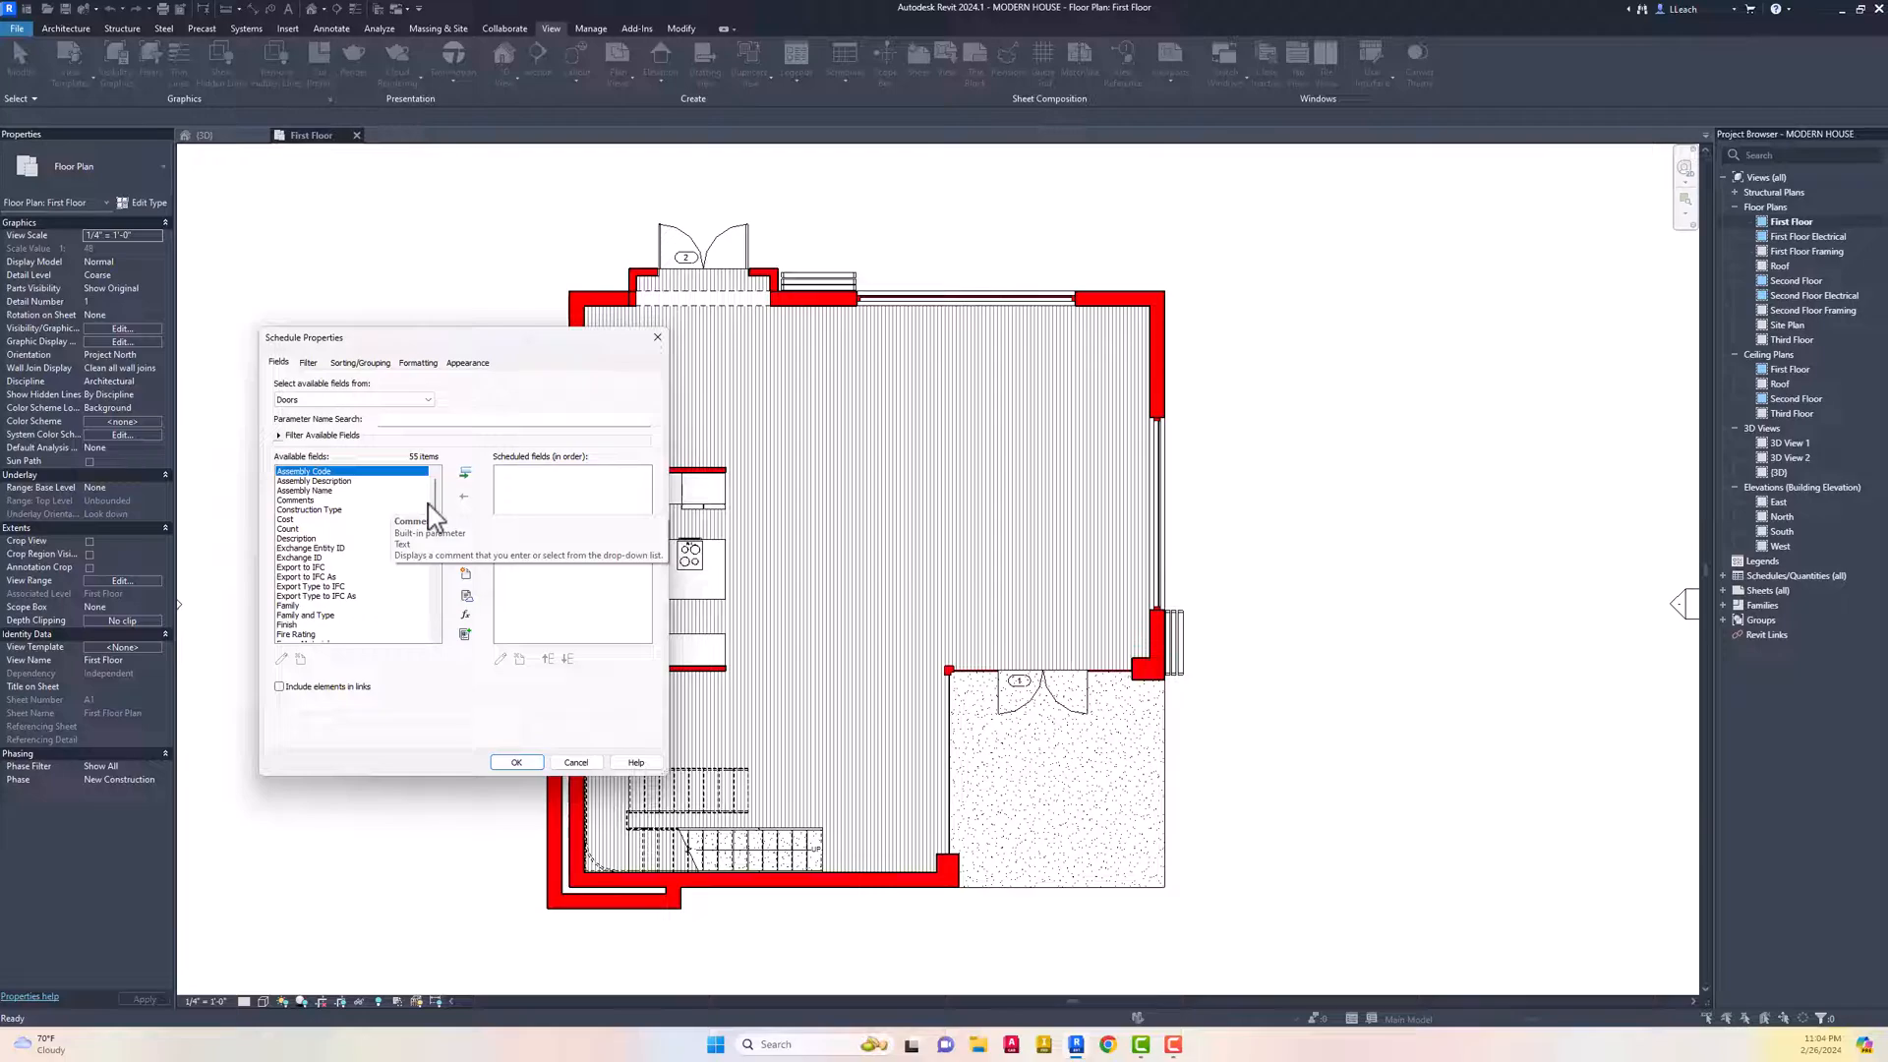
Add the Family and Level fields to the door schedule
scroll(320, 509, "down", 2)
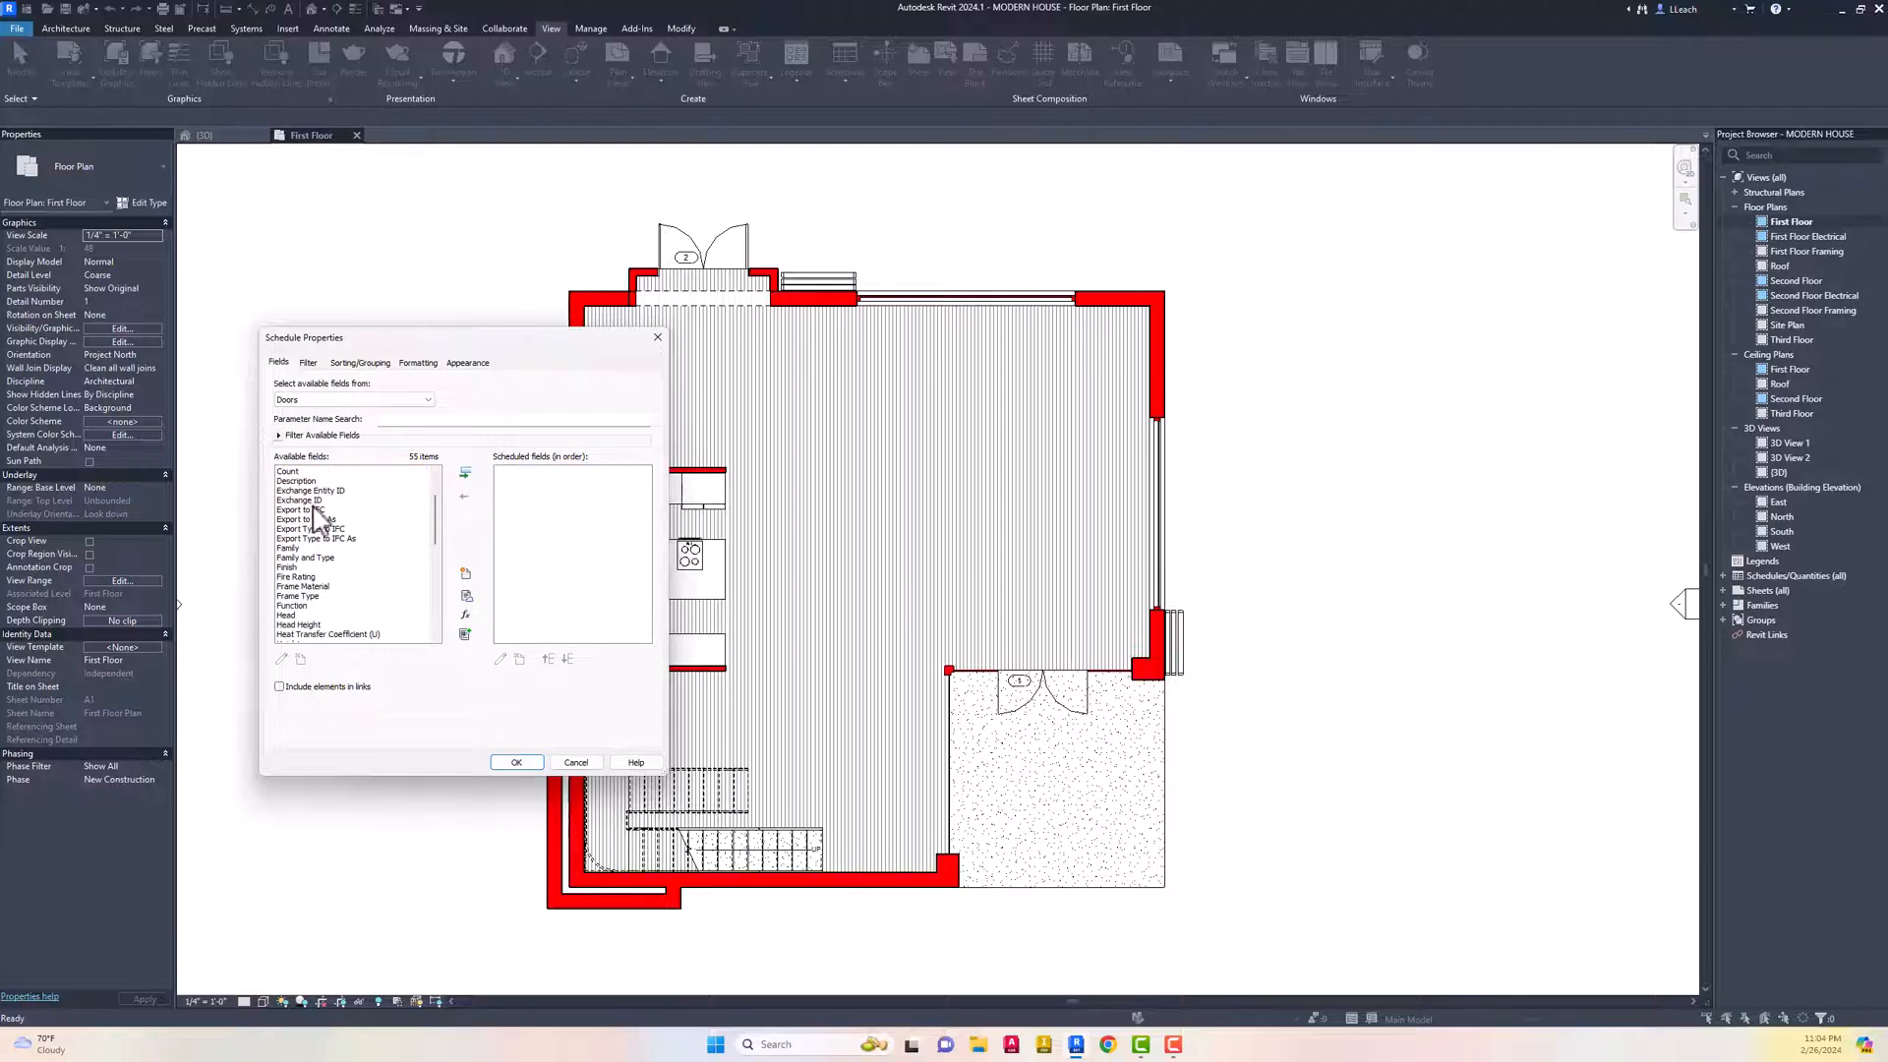
left_click(294, 548)
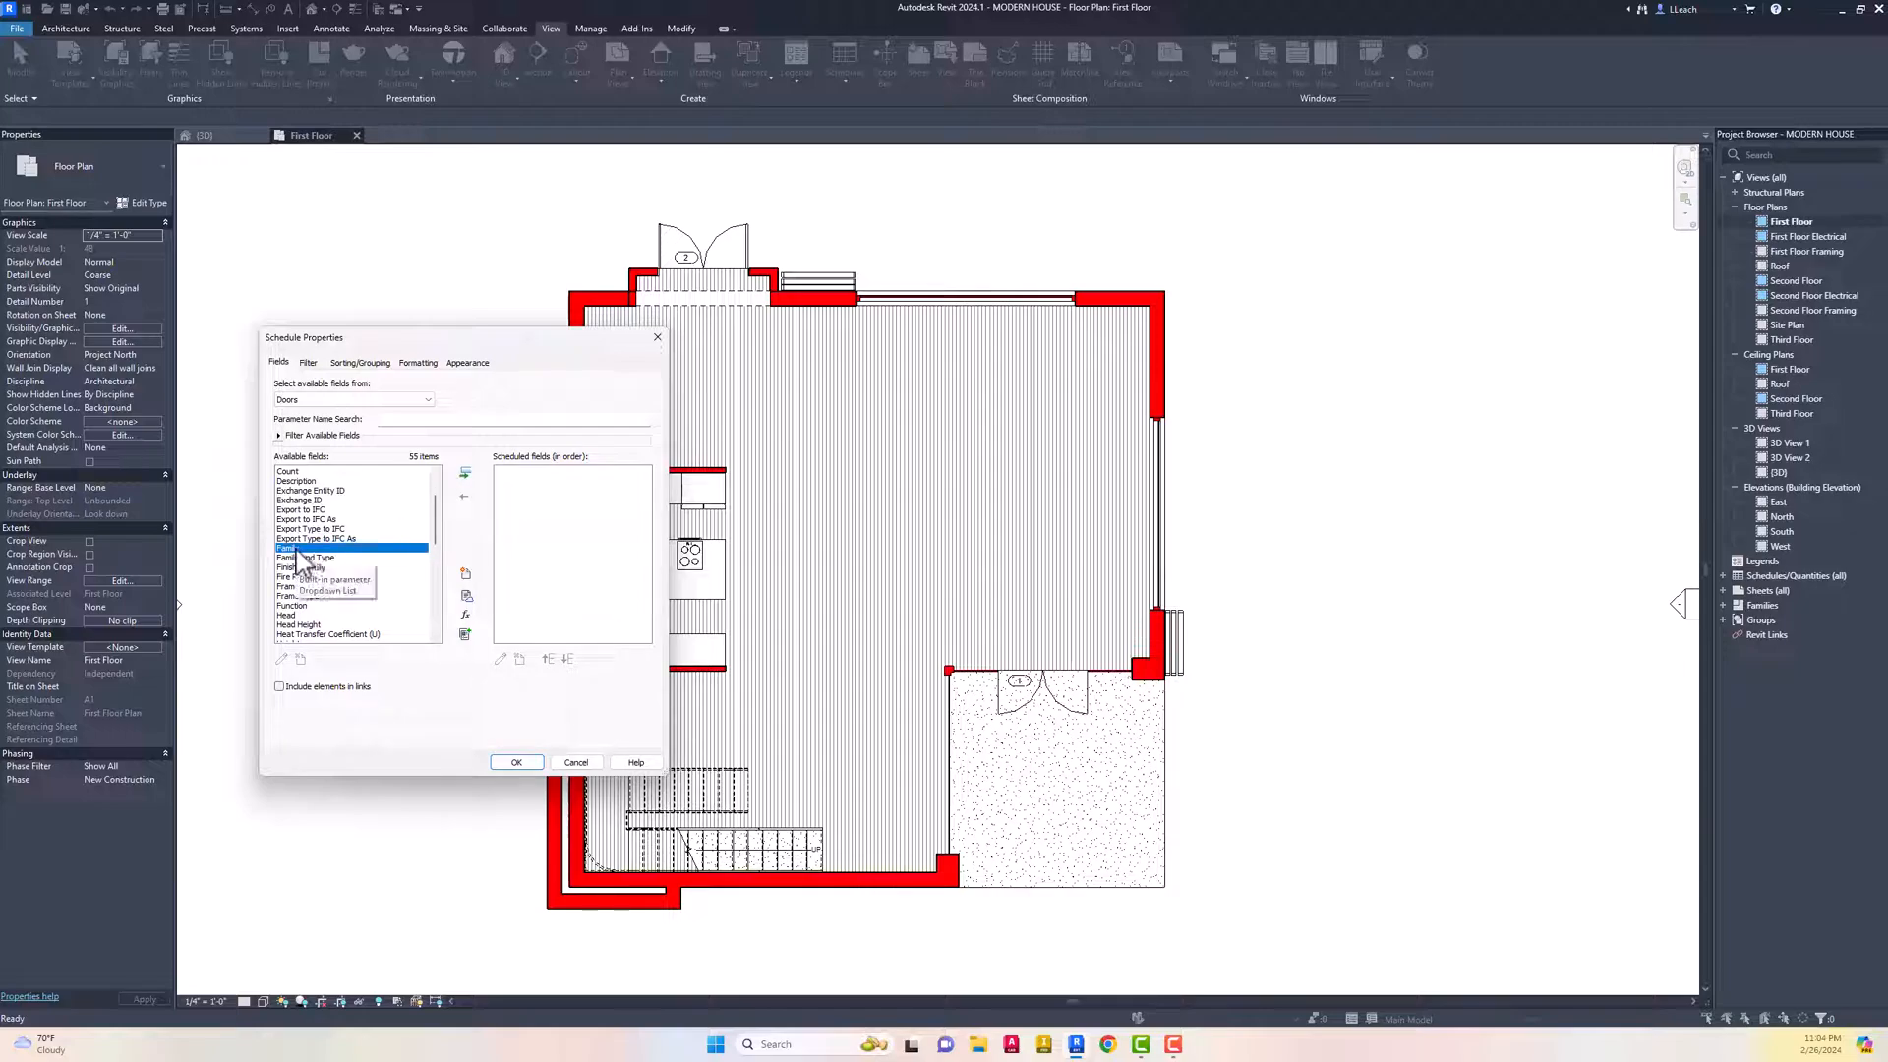
left_click(464, 474)
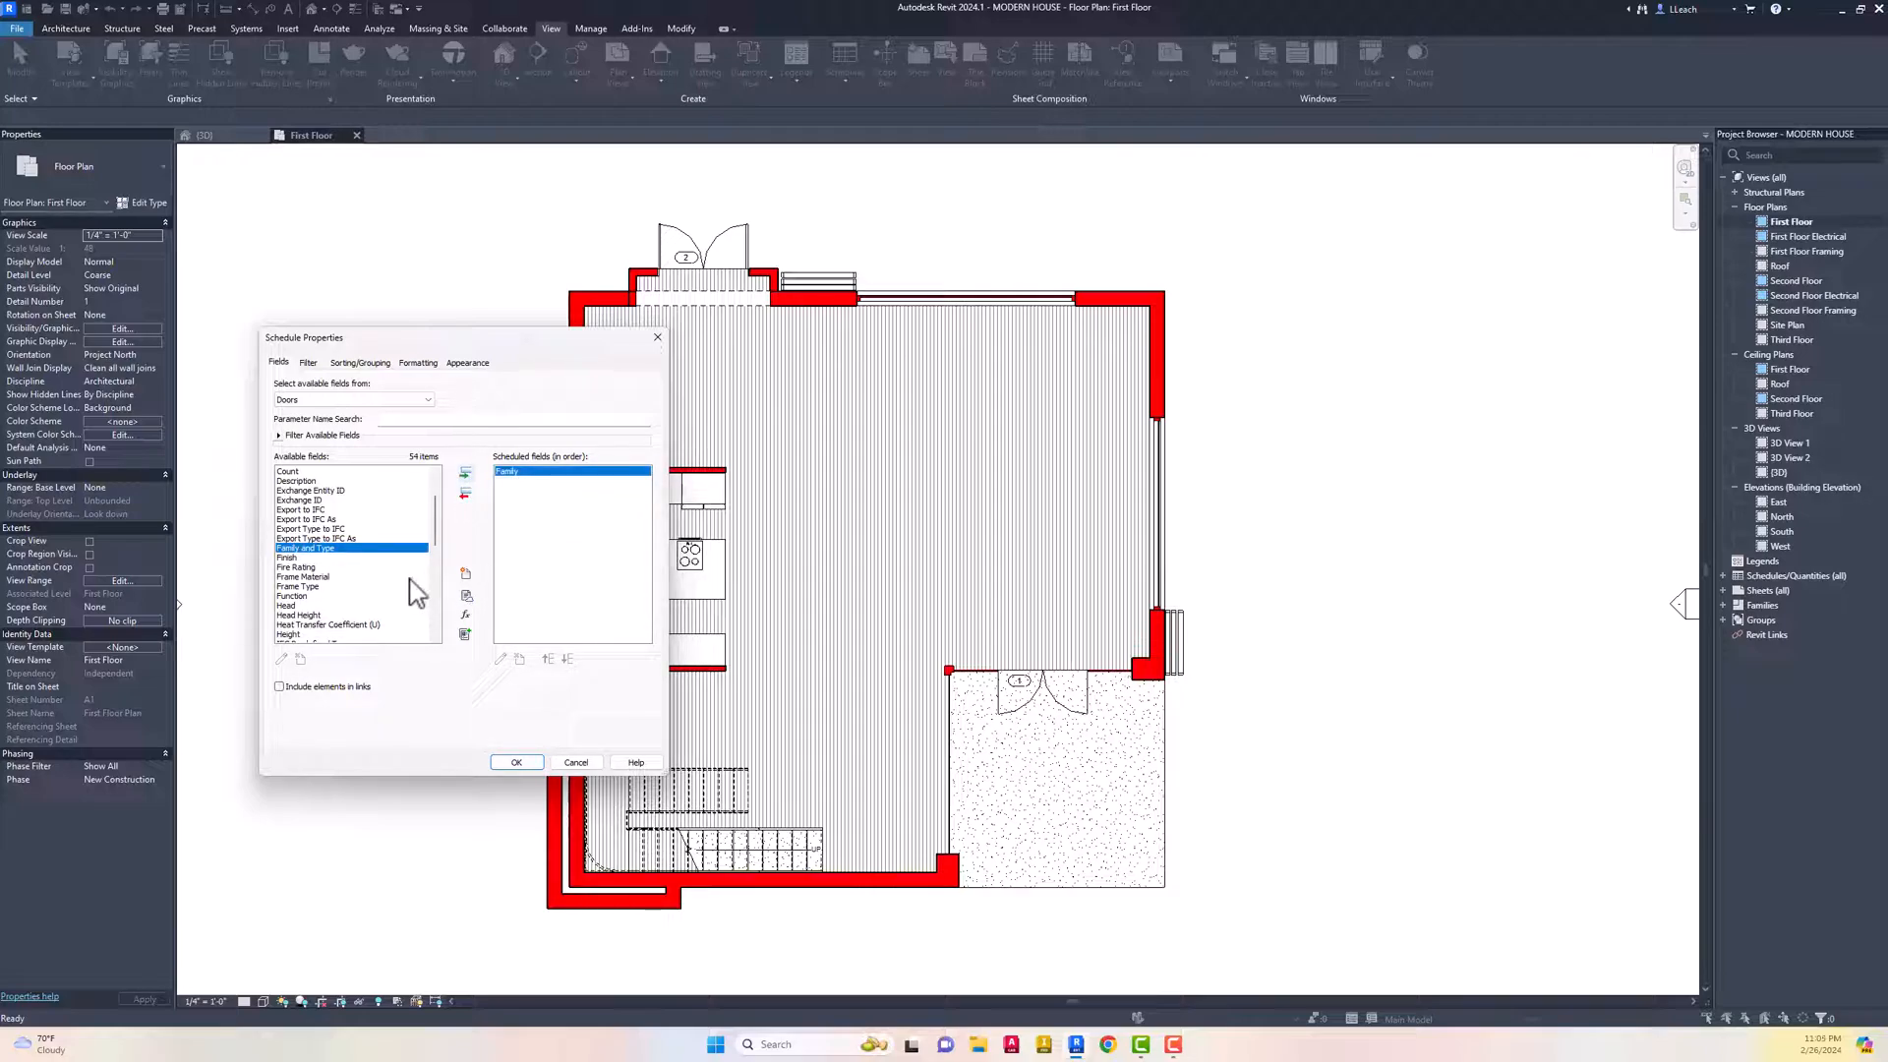
scroll(393, 570, "down", 3)
left_click(295, 606)
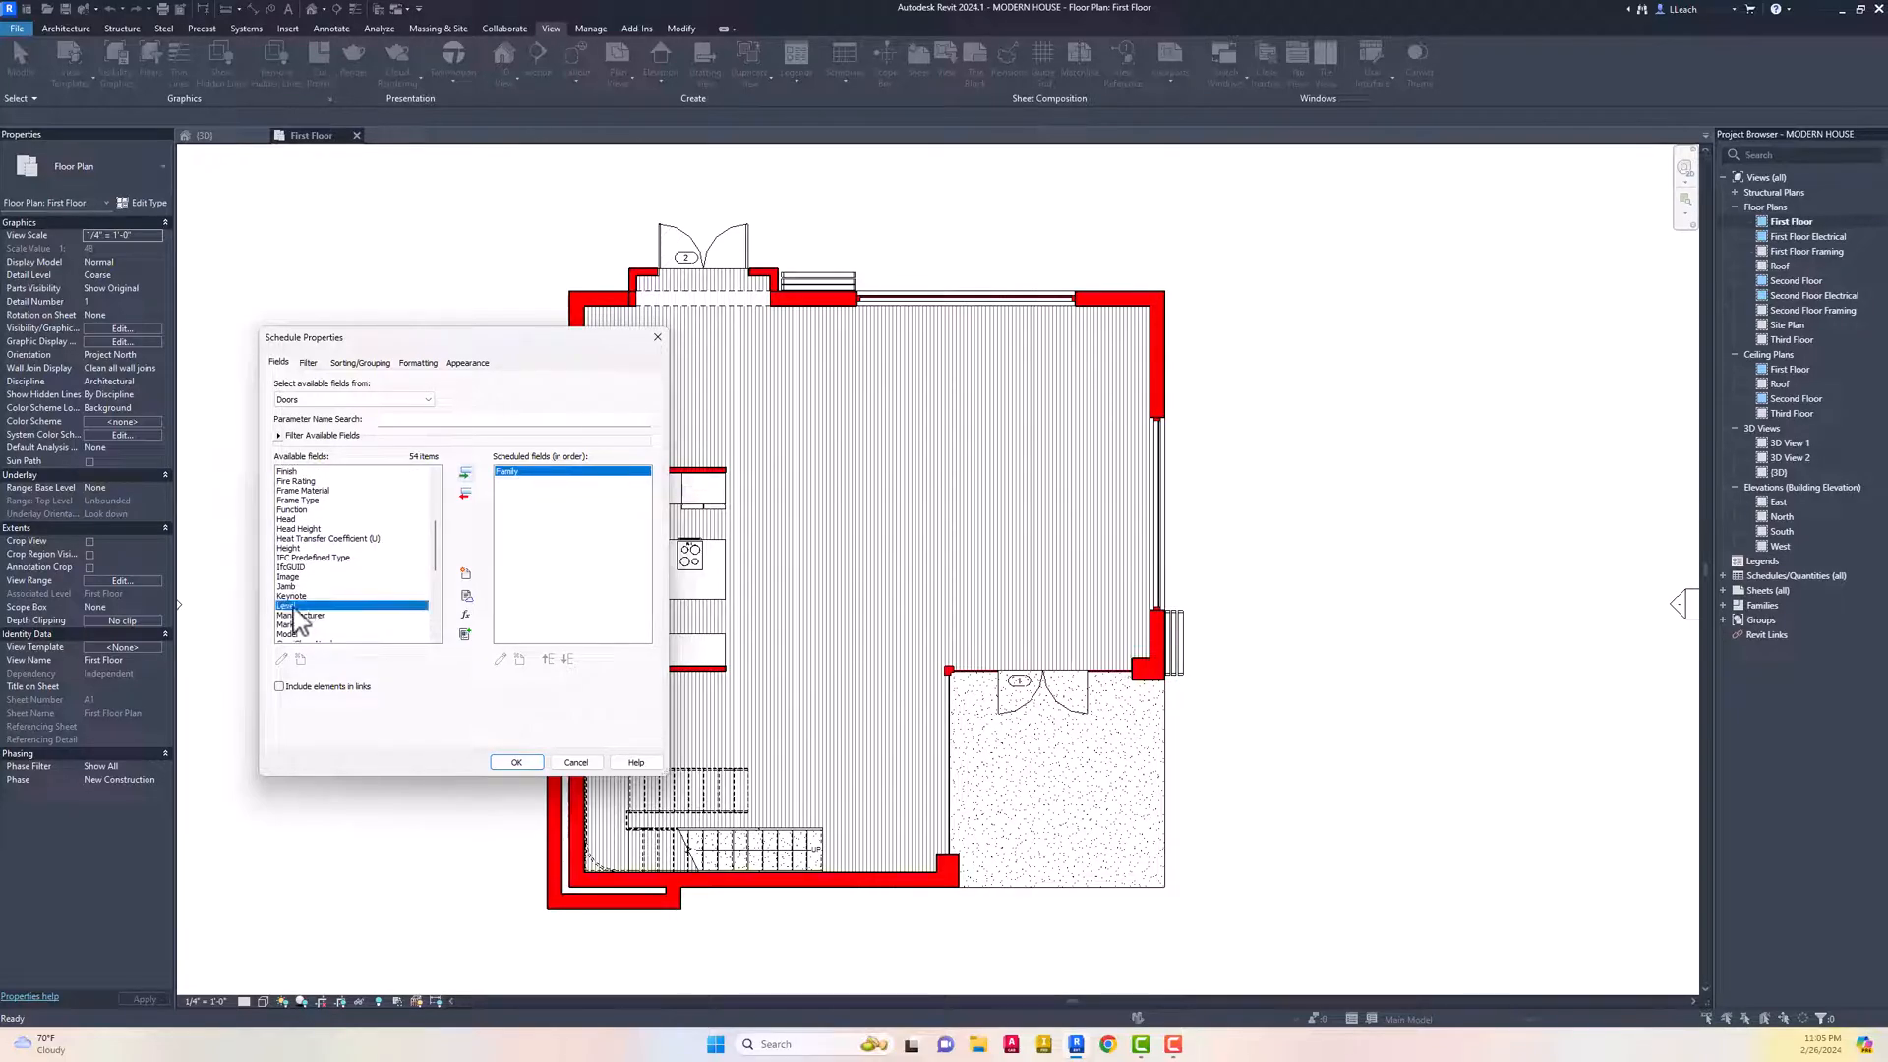
left_click(464, 474)
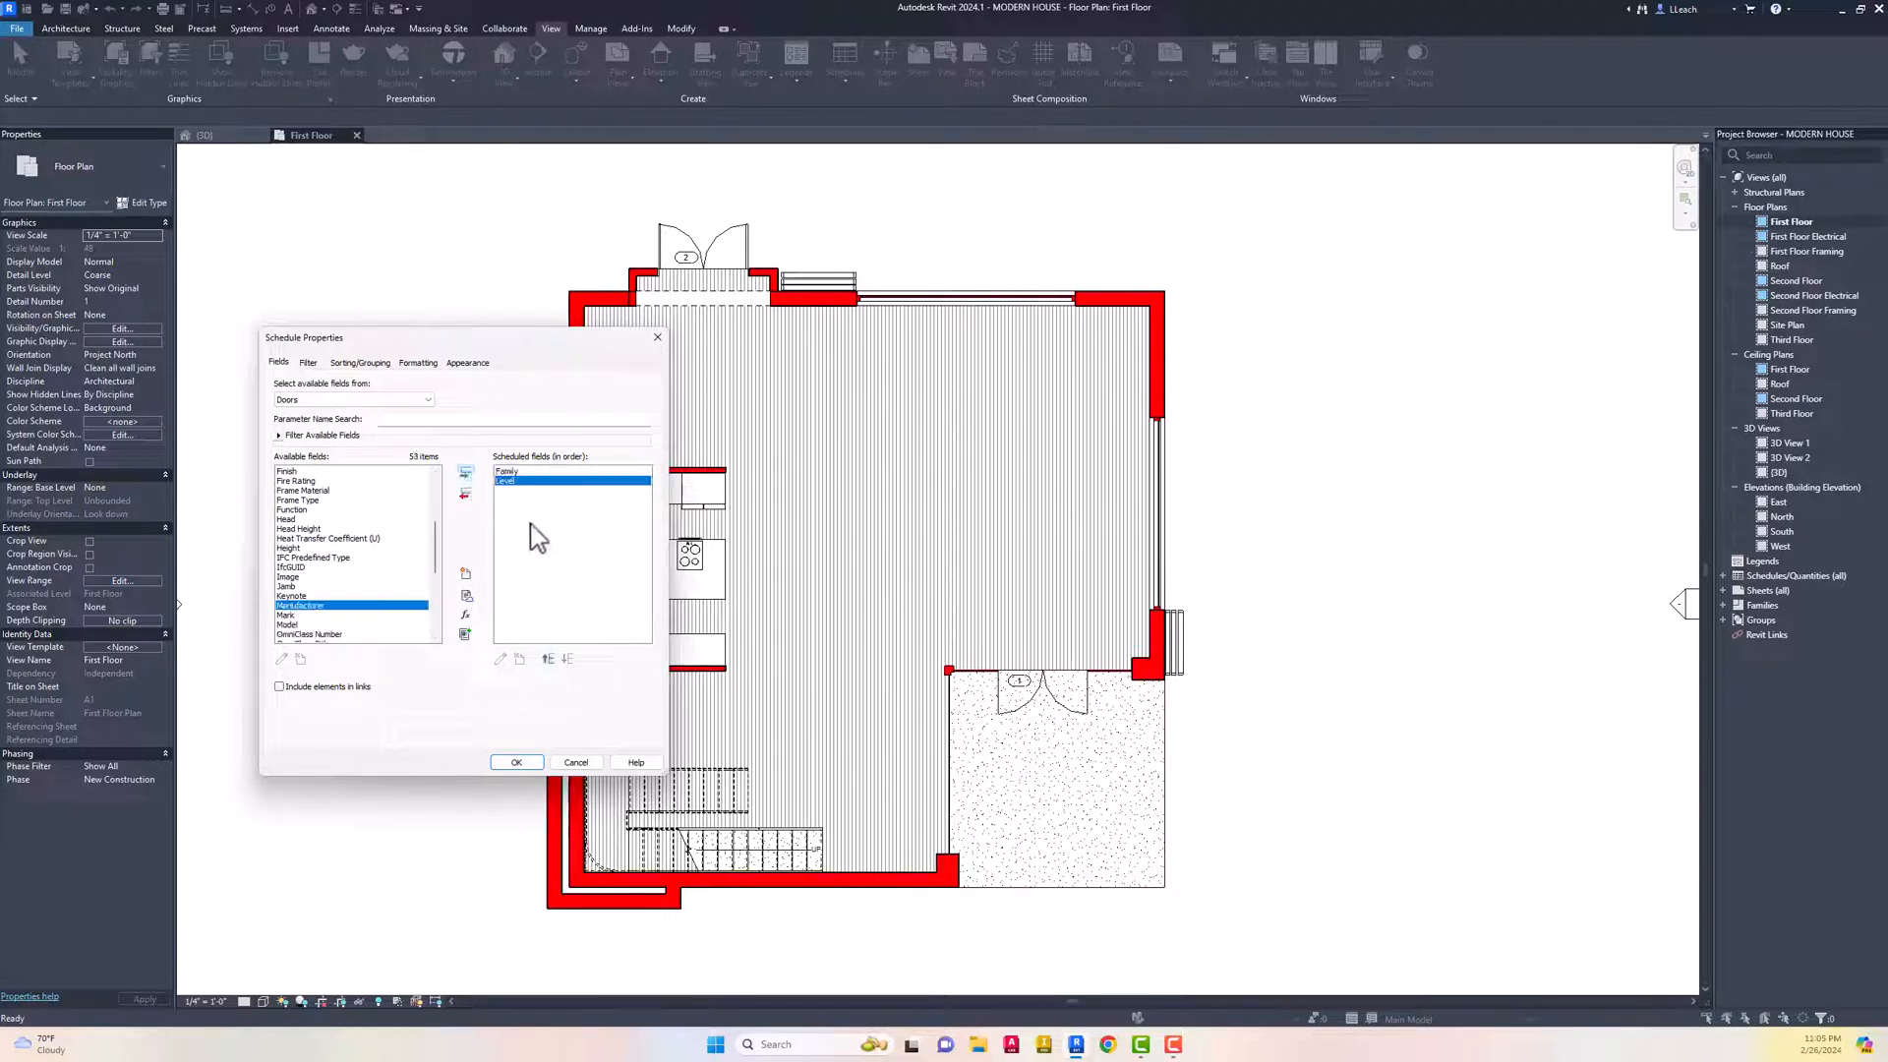
Add the Width field to the door schedule after Level
scroll(369, 555, "down", 1)
scroll(369, 557, "down", 5)
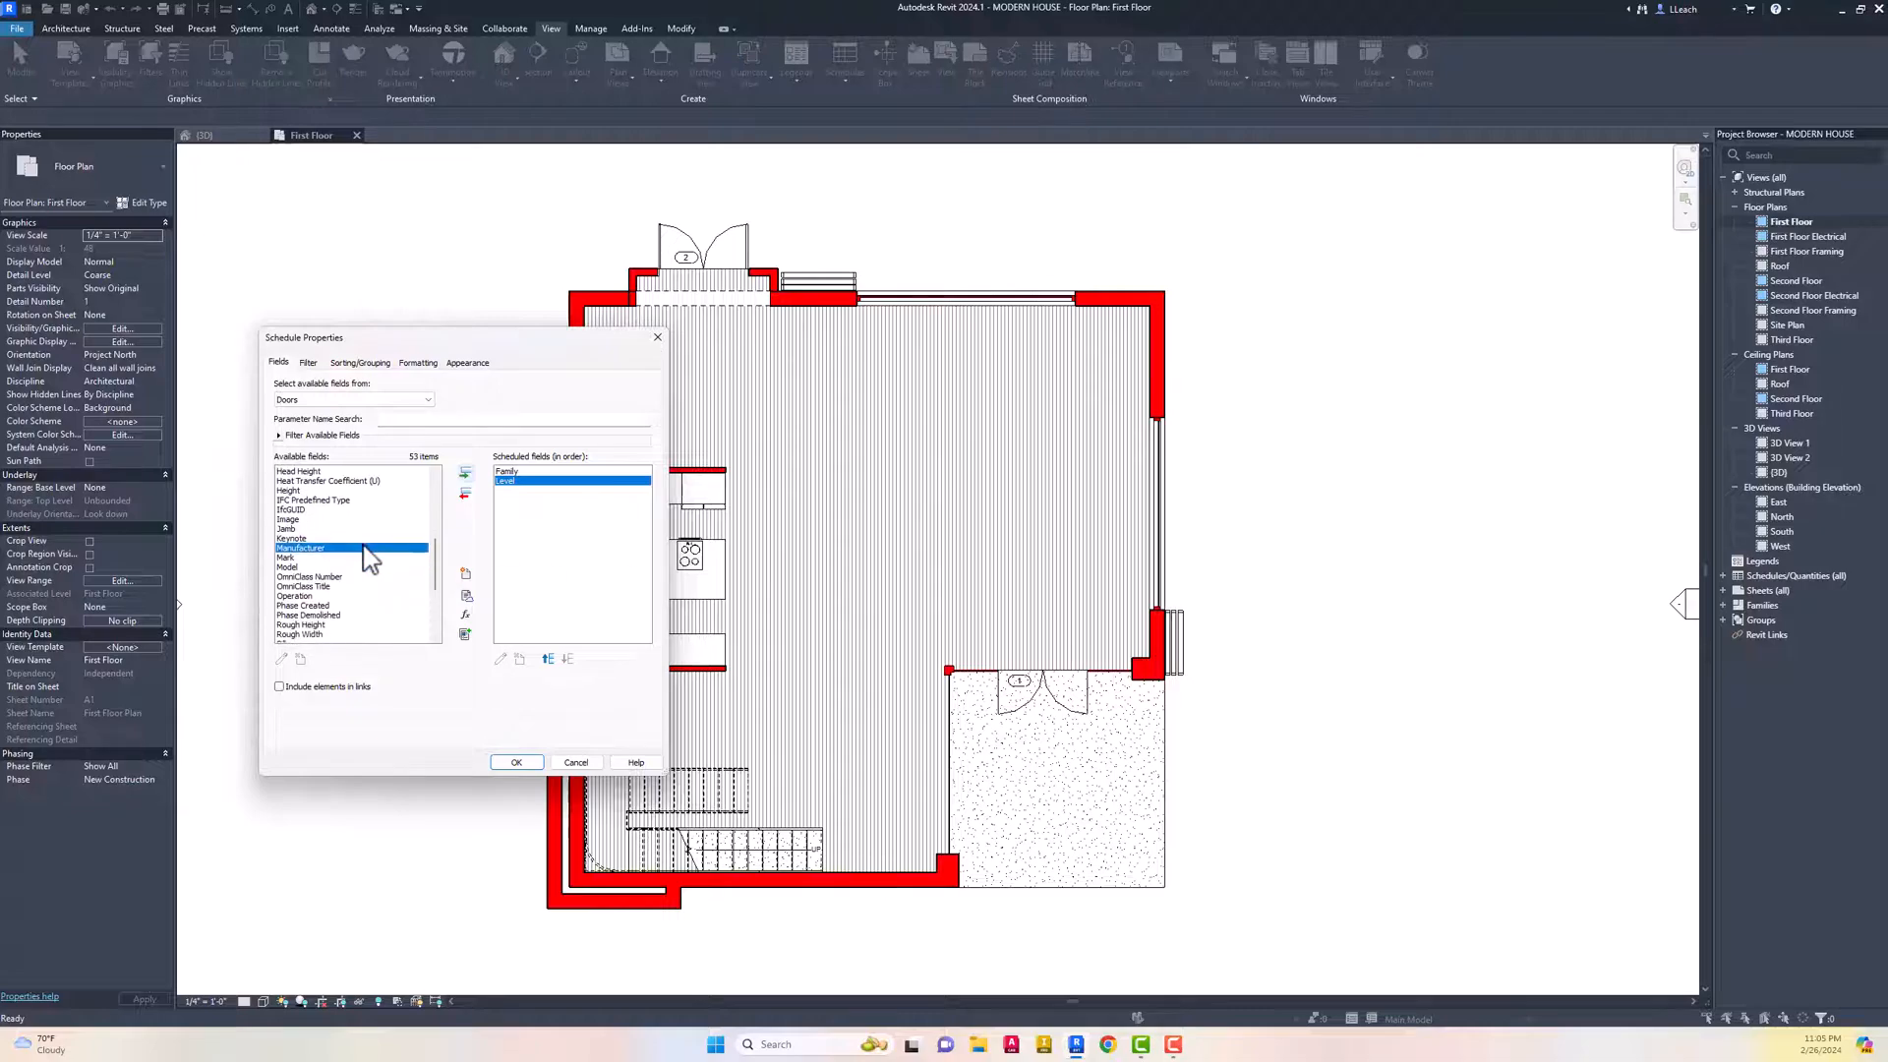
scroll(369, 556, "down", 1)
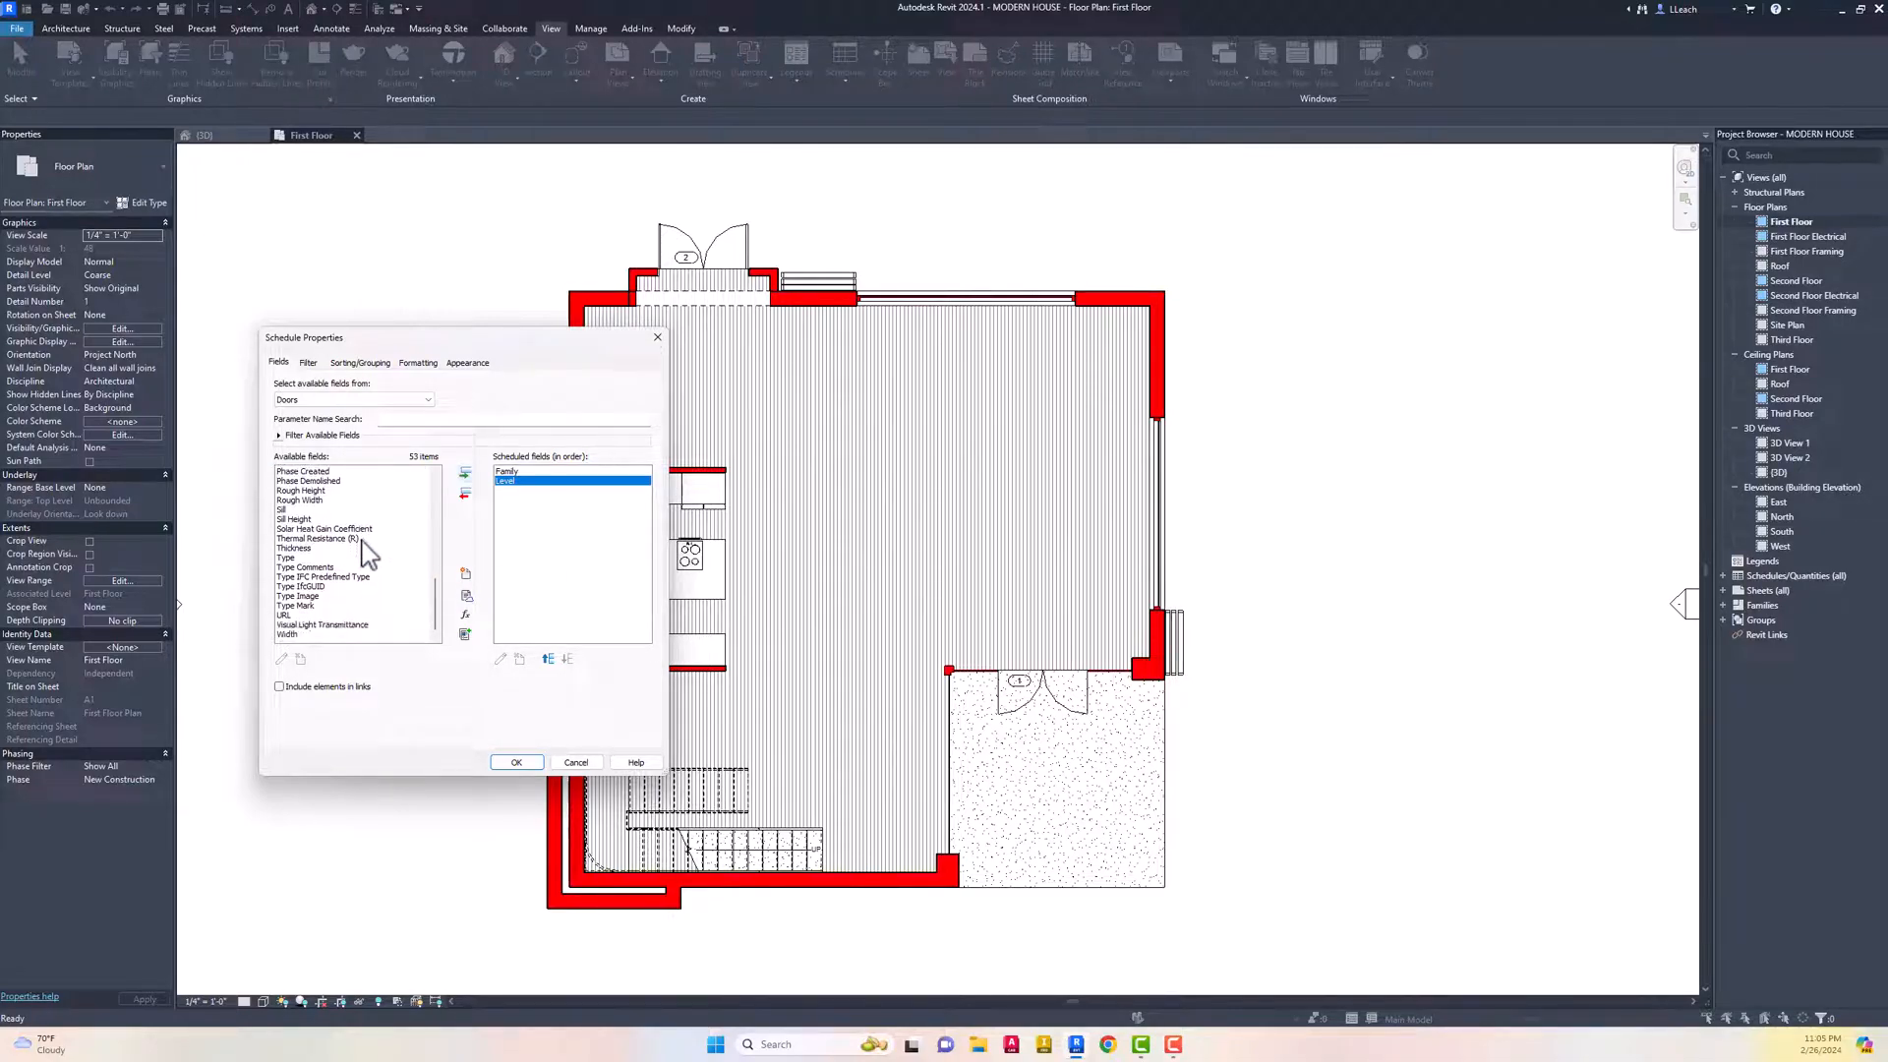
left_click(288, 634)
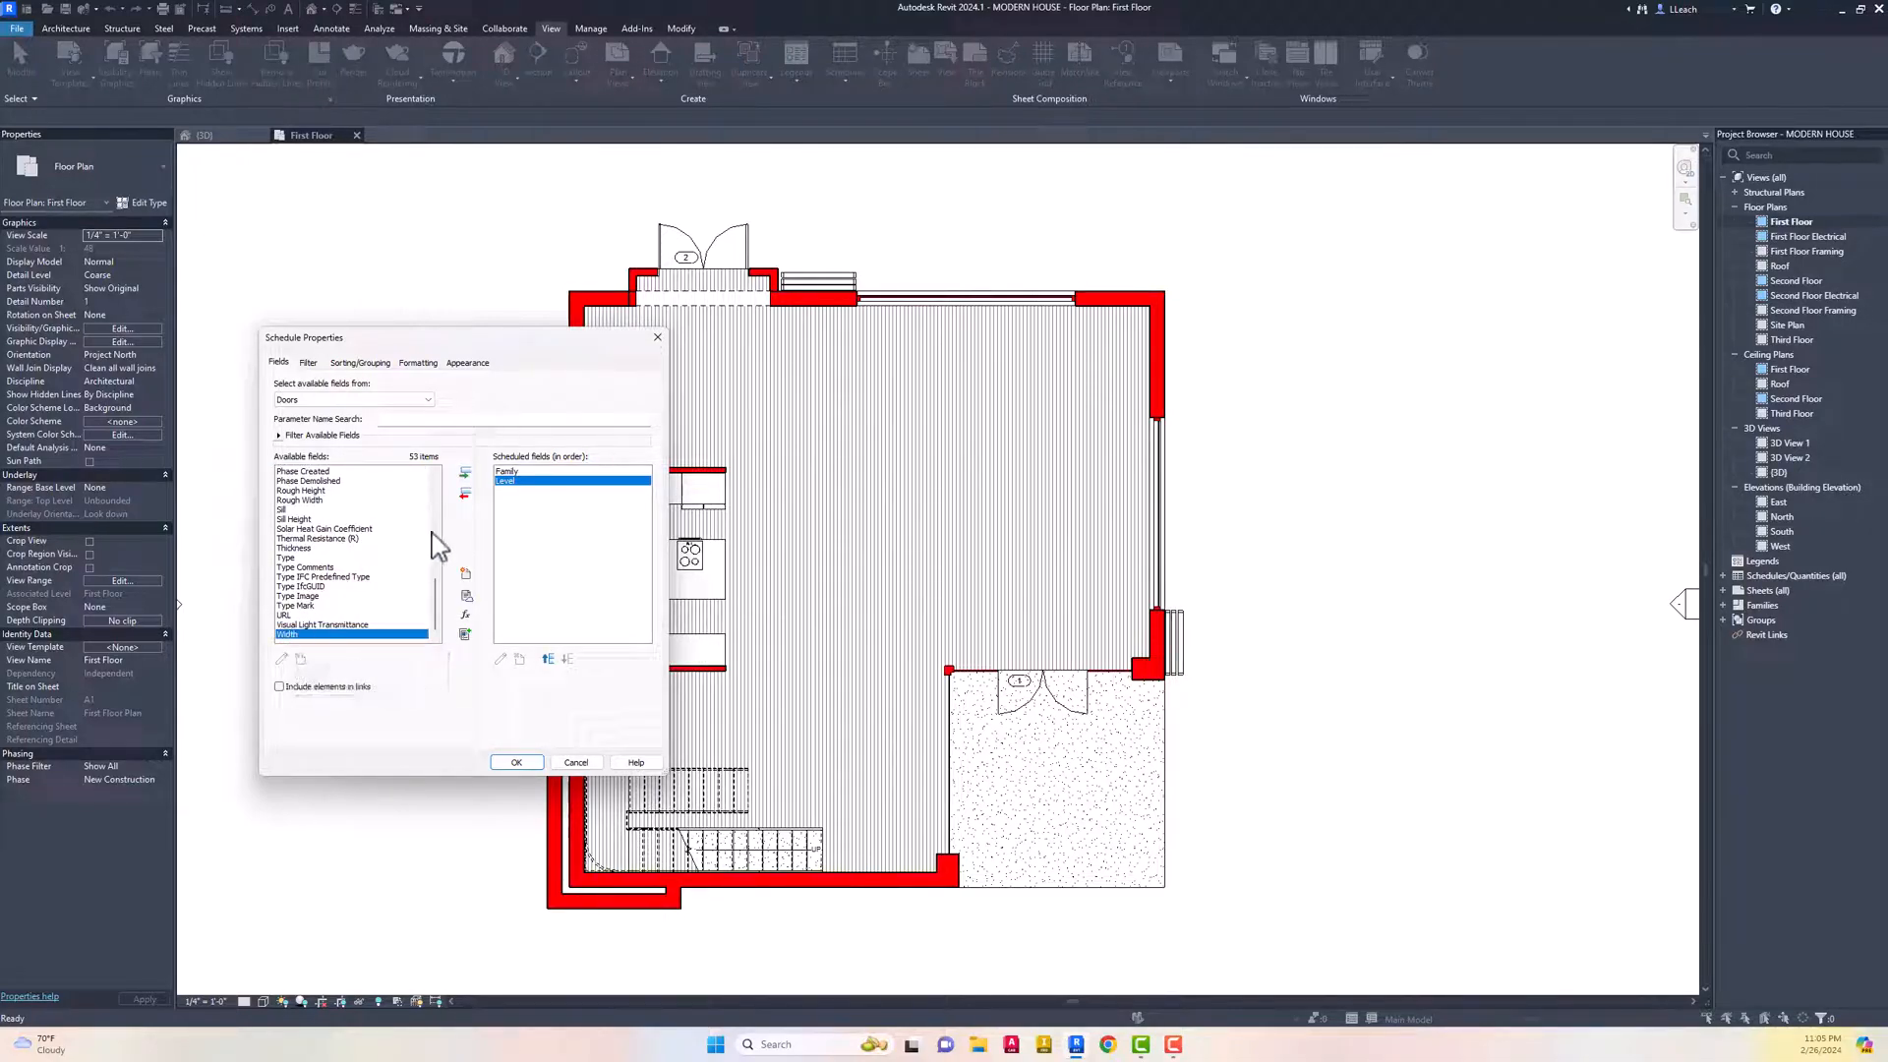
left_click(465, 473)
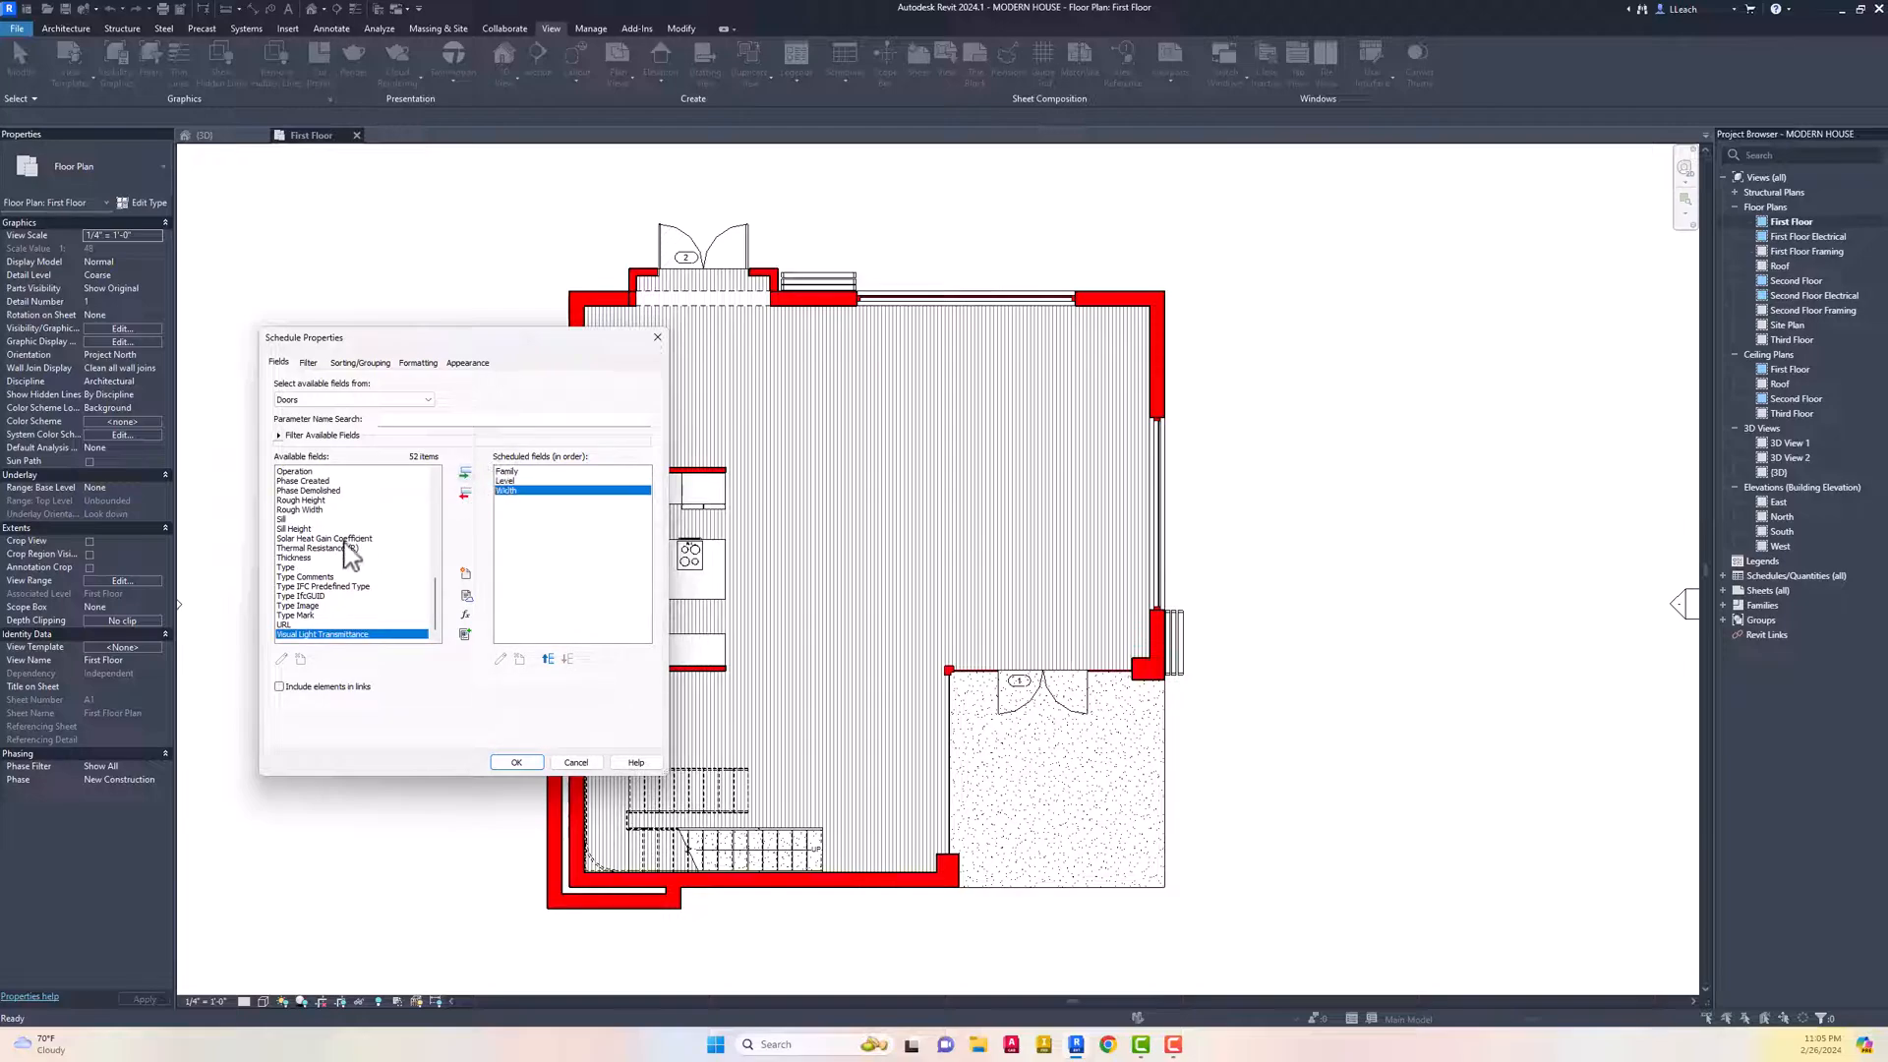
Find the Head Height field among the available door fields and add it to the schedule after Width
scroll(329, 581, "up", 3)
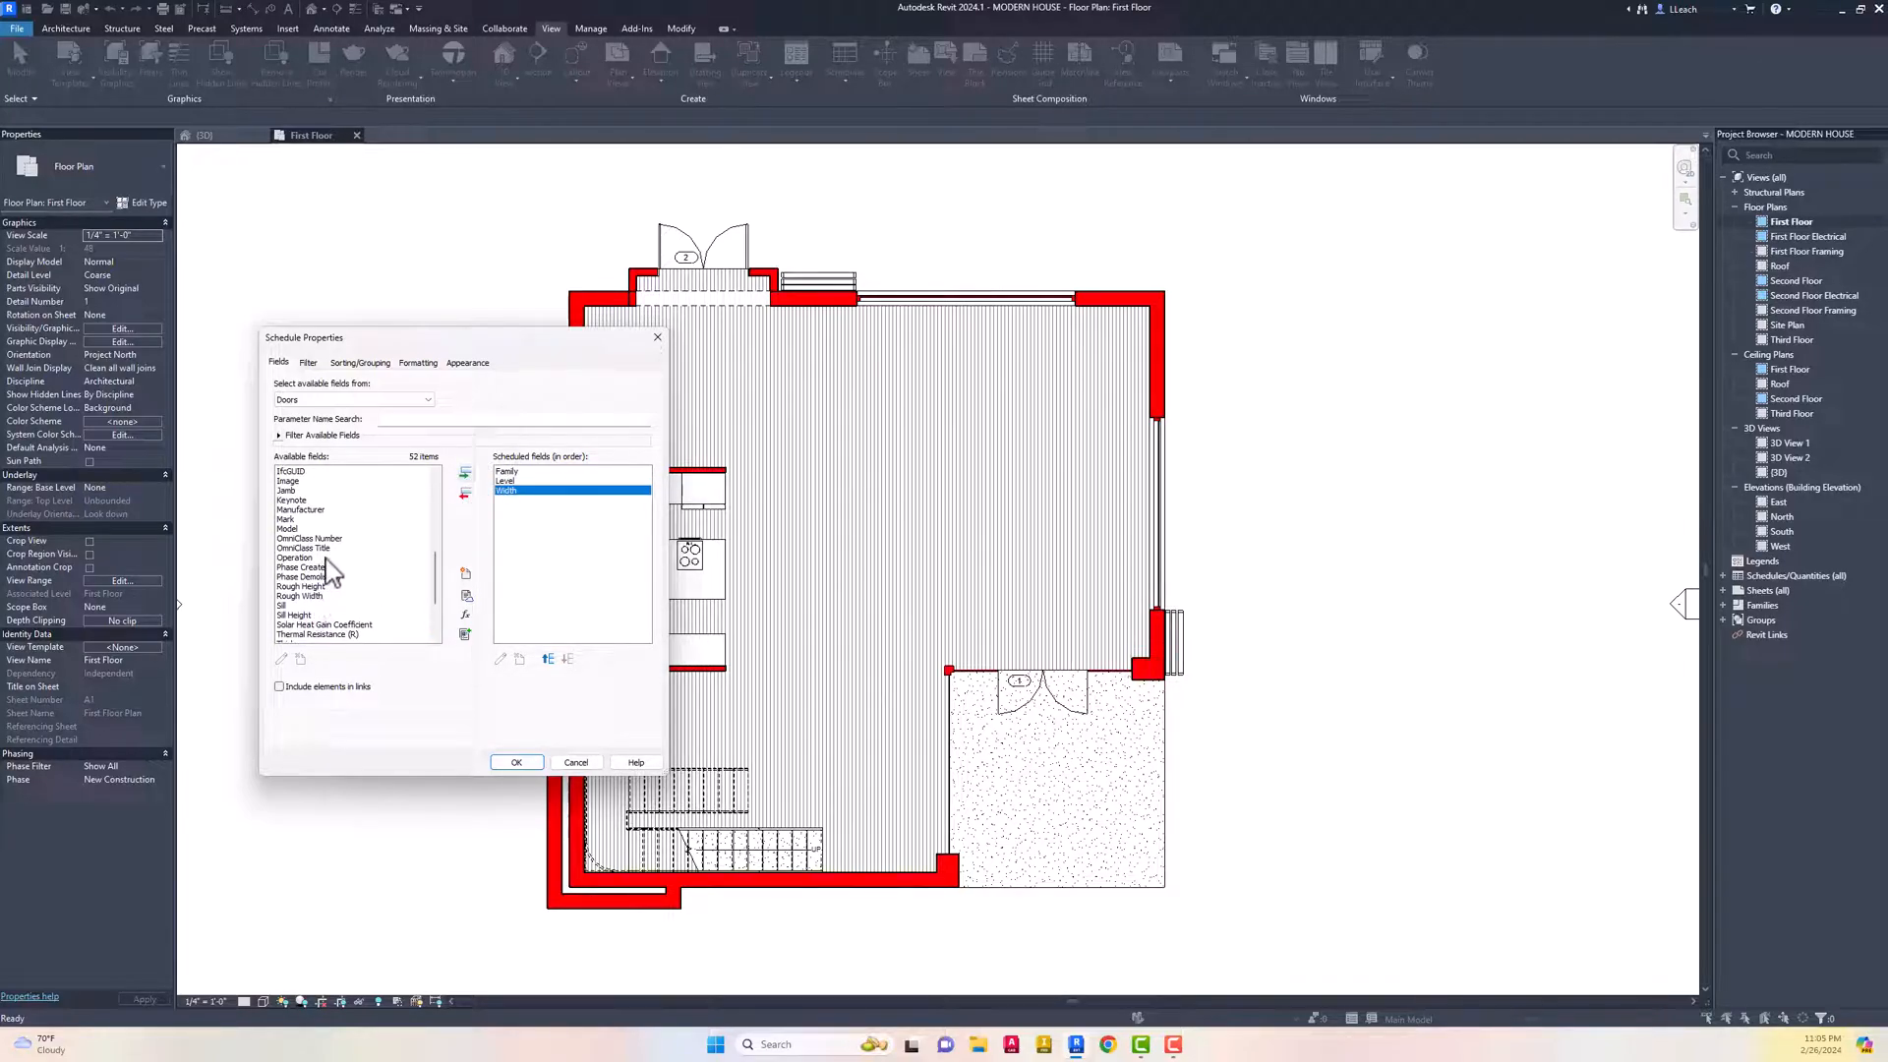
scroll(322, 580, "down", 1)
scroll(327, 565, "down", 1)
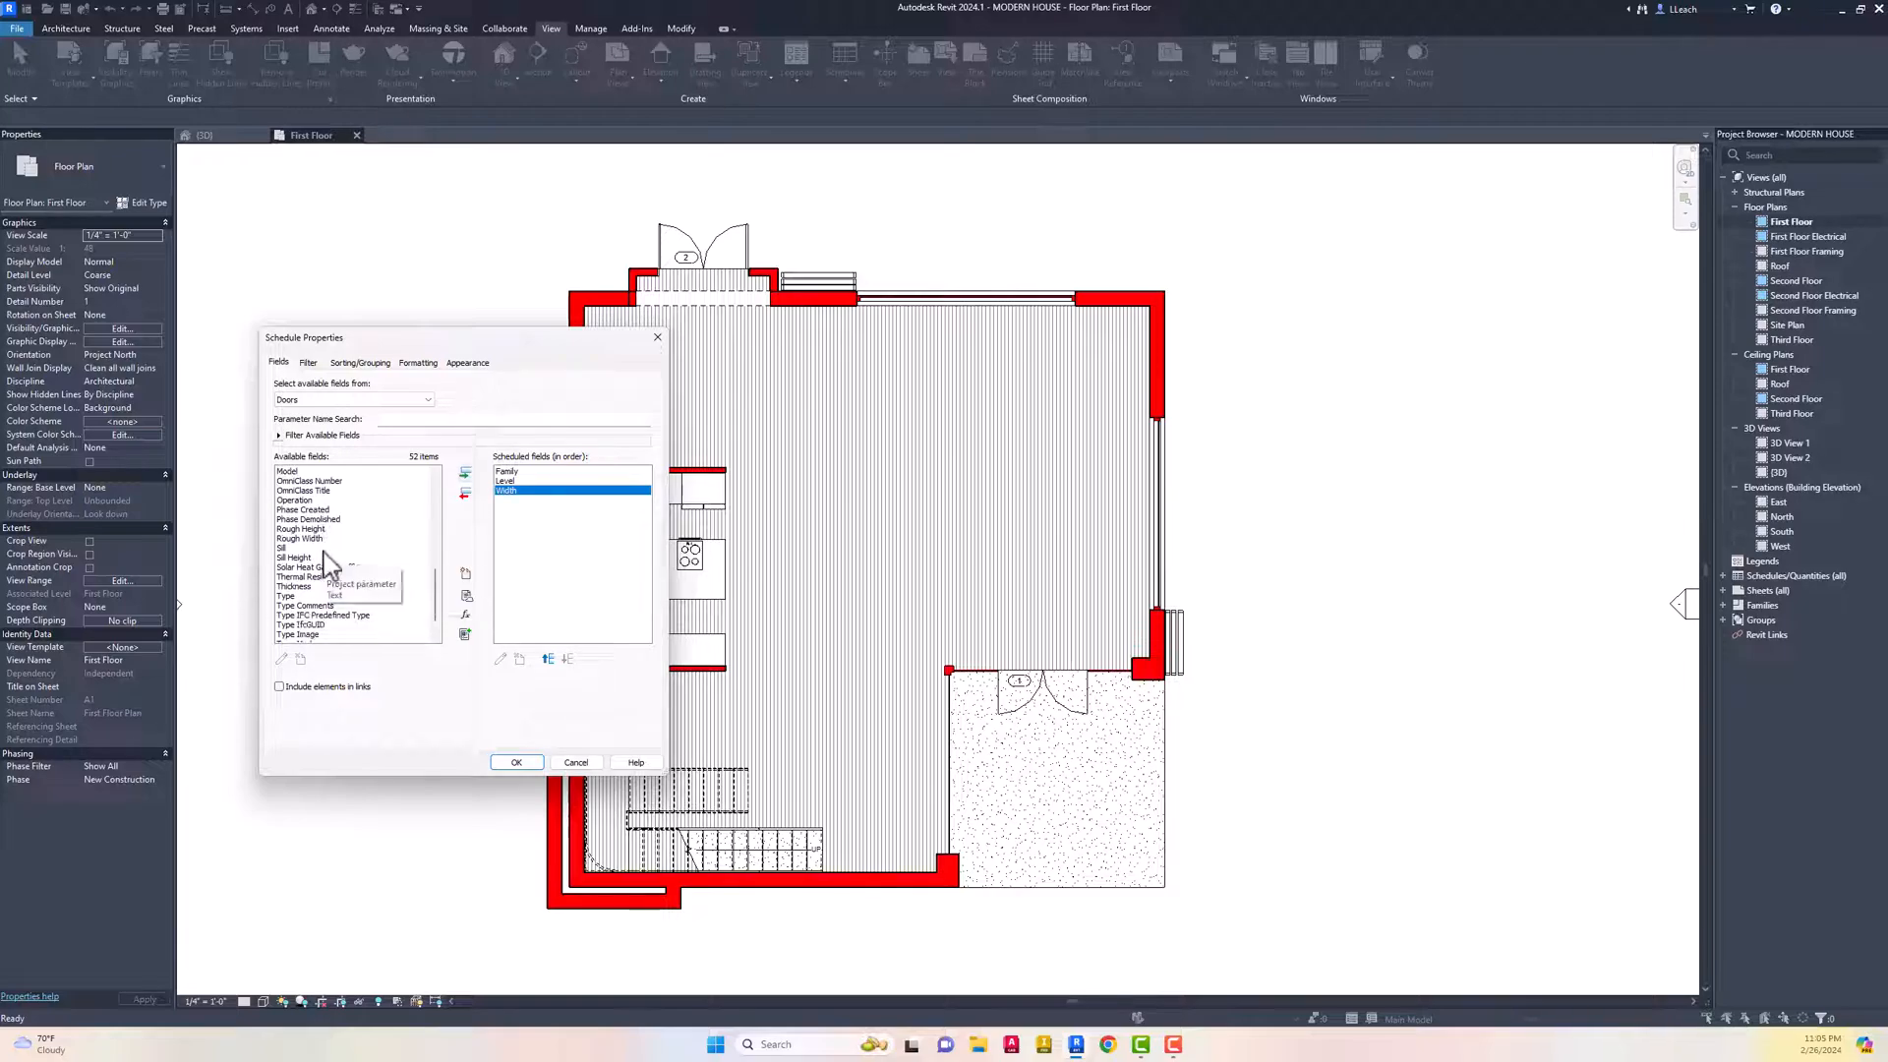
scroll(317, 536, "up", 2)
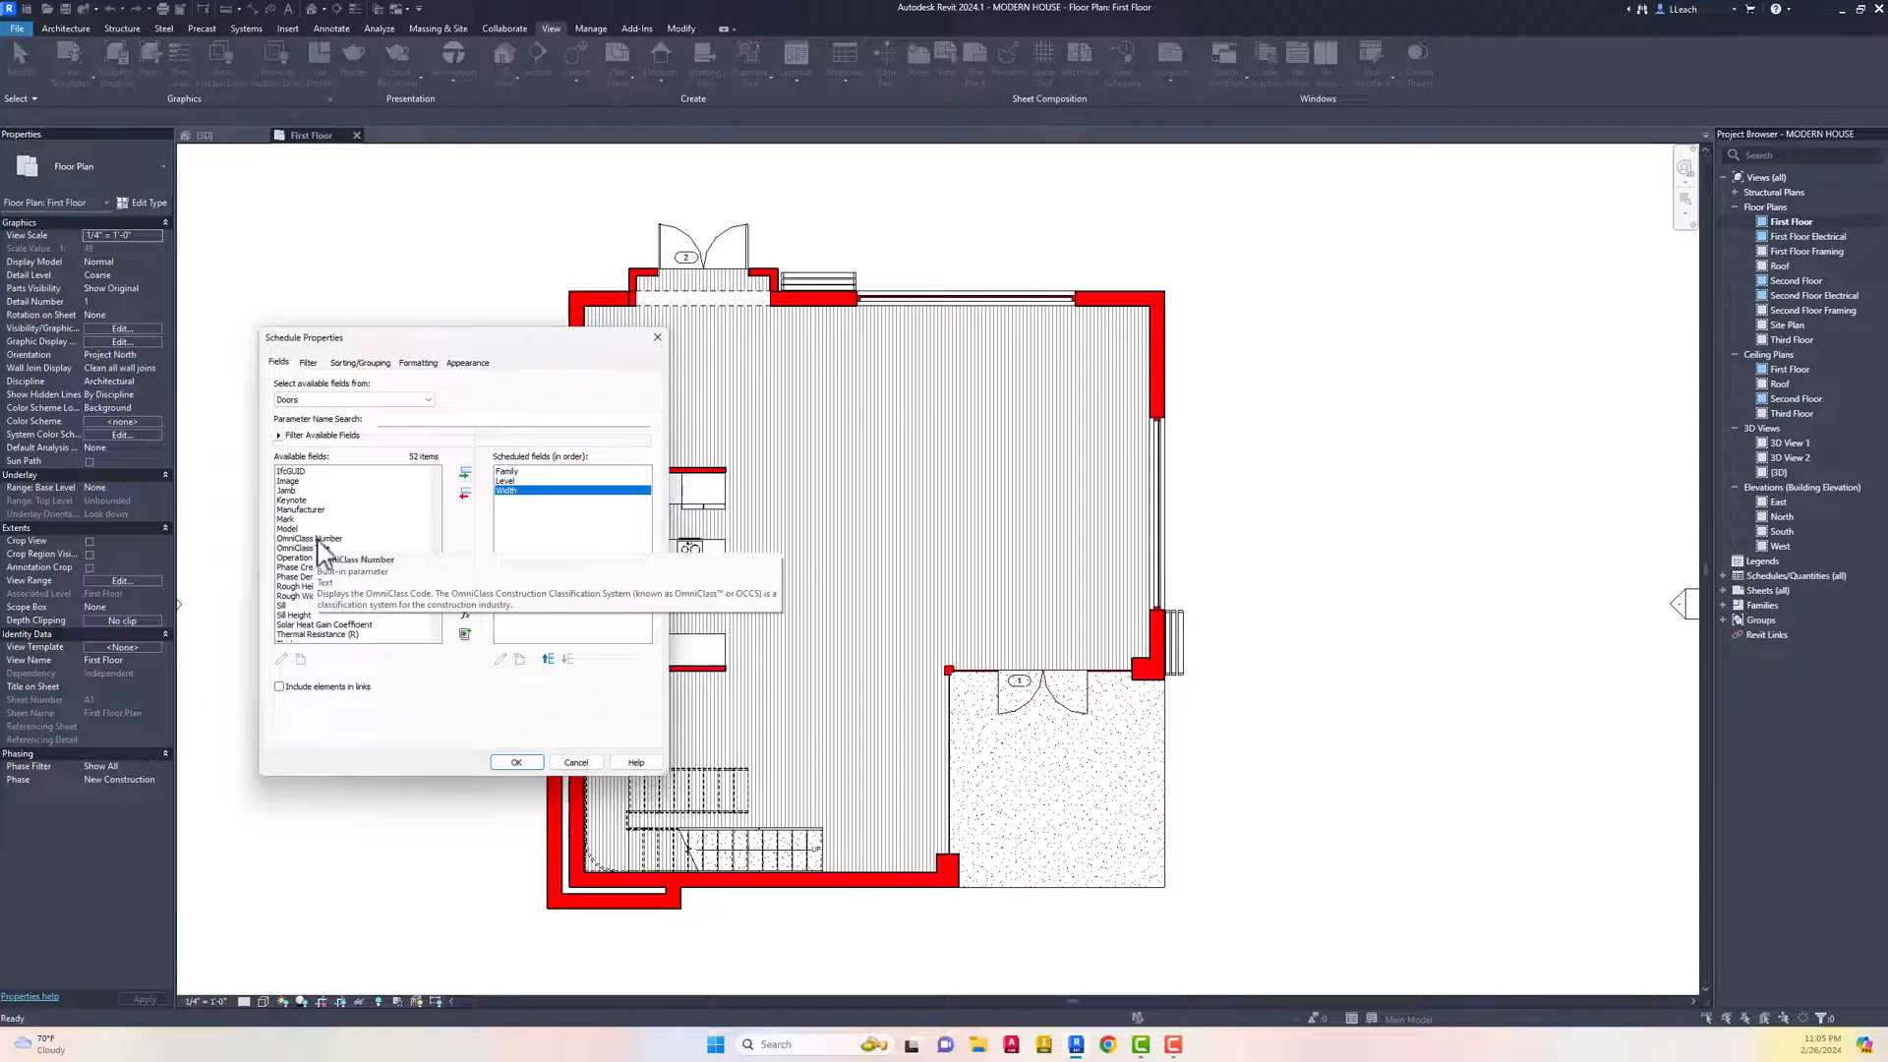
scroll(318, 531, "up", 2)
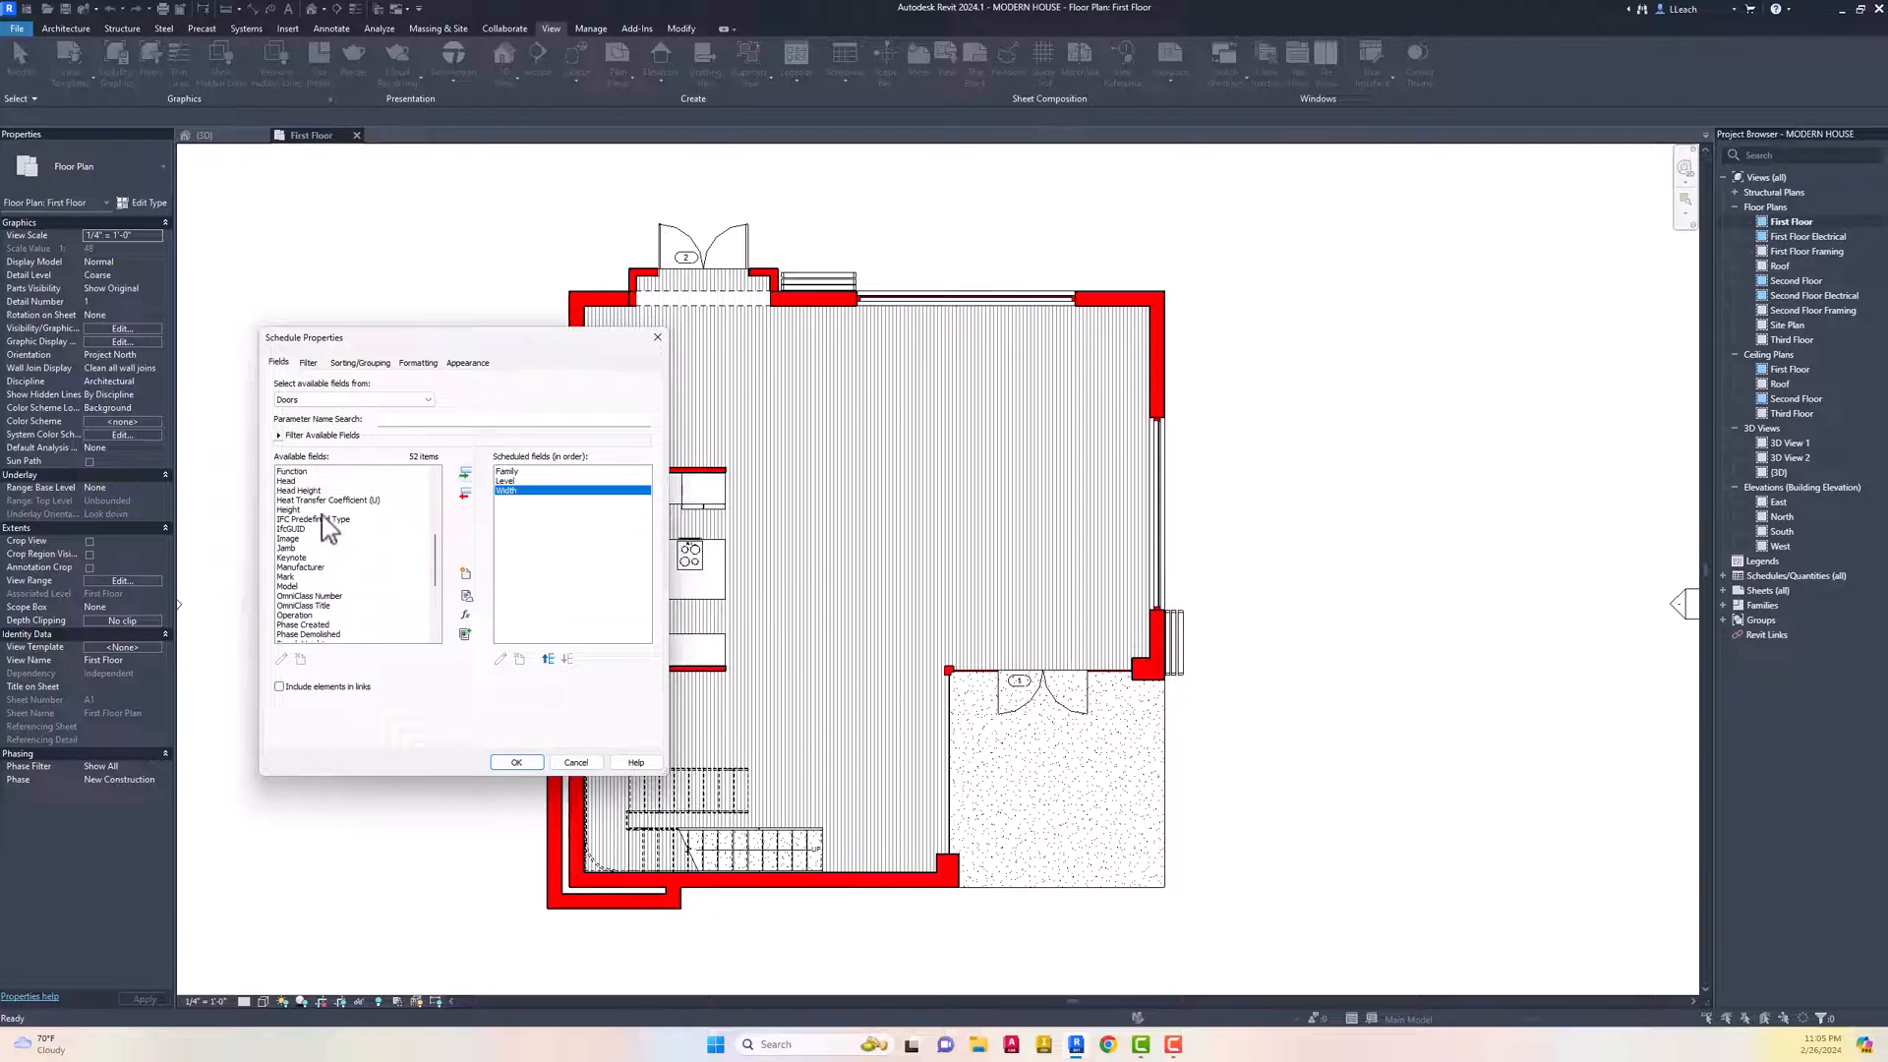
left_click(313, 491)
left_click(466, 475)
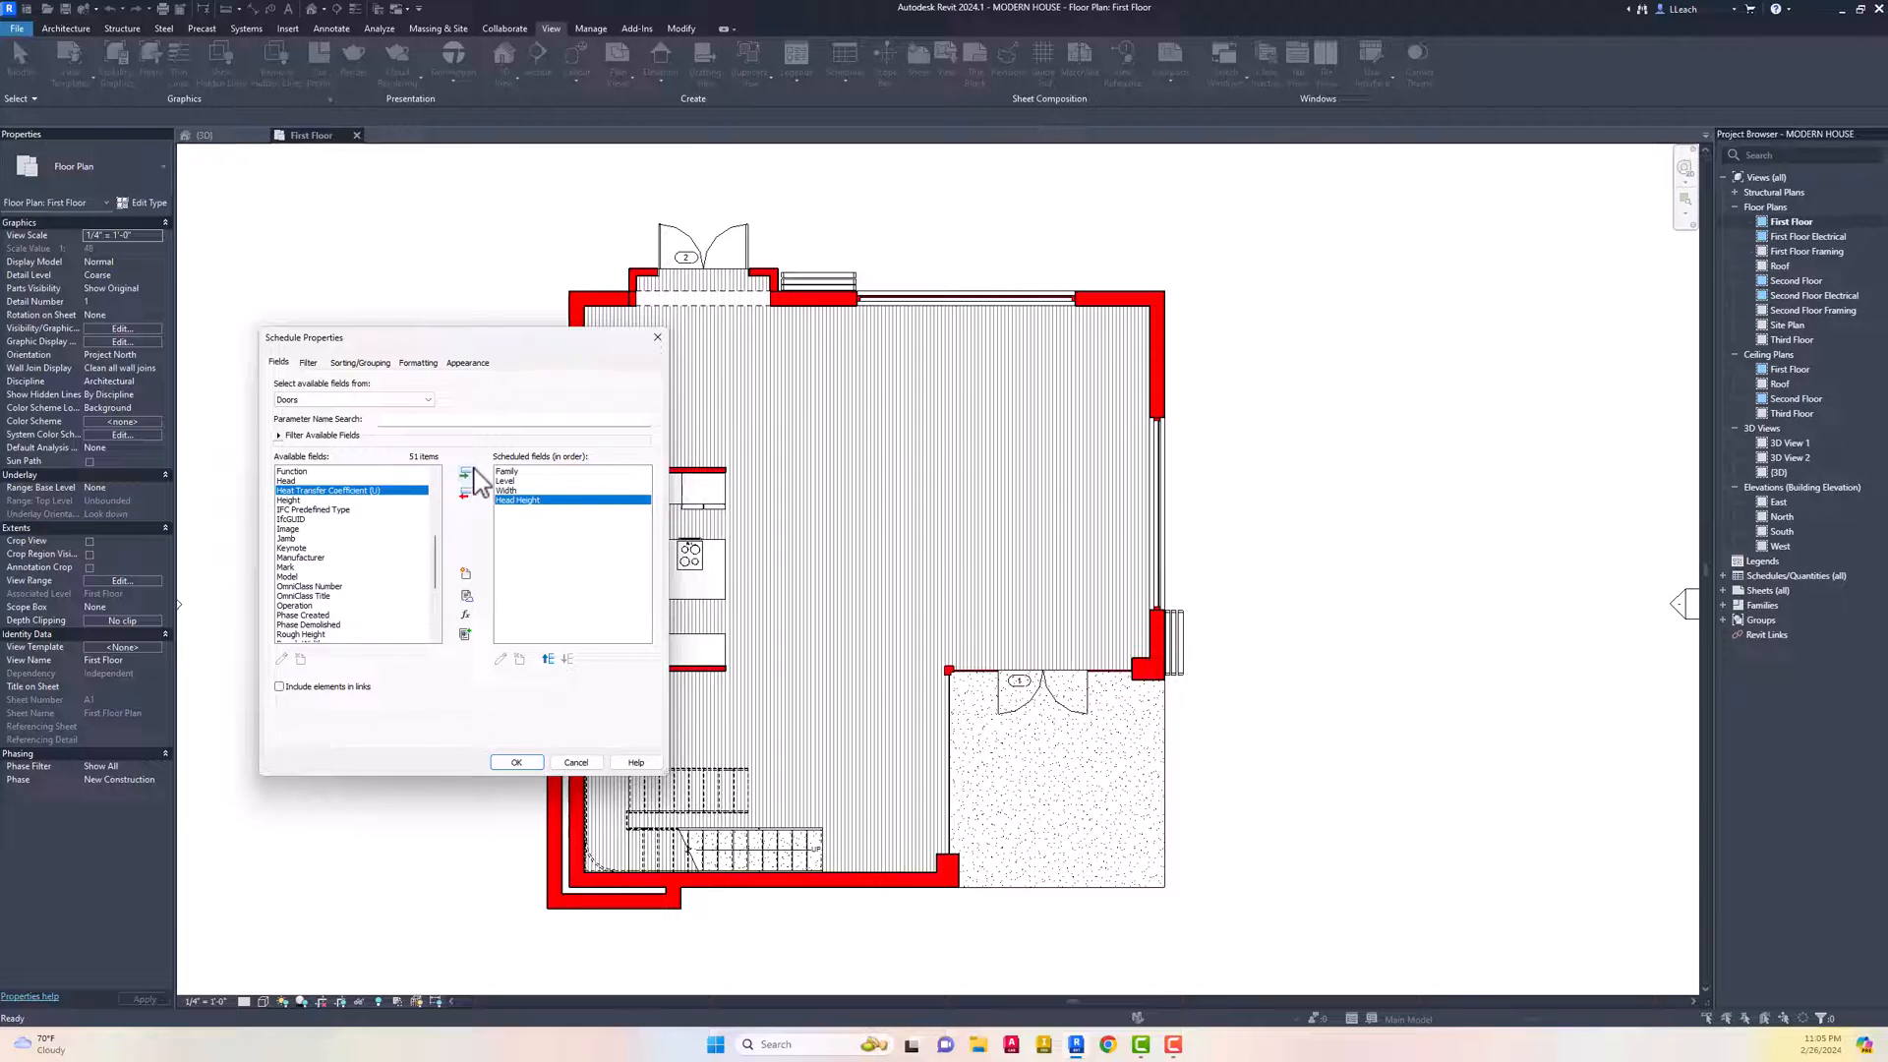
Add the Assembly Description field as the last scheduled field of the door schedule
scroll(372, 522, "up", 6)
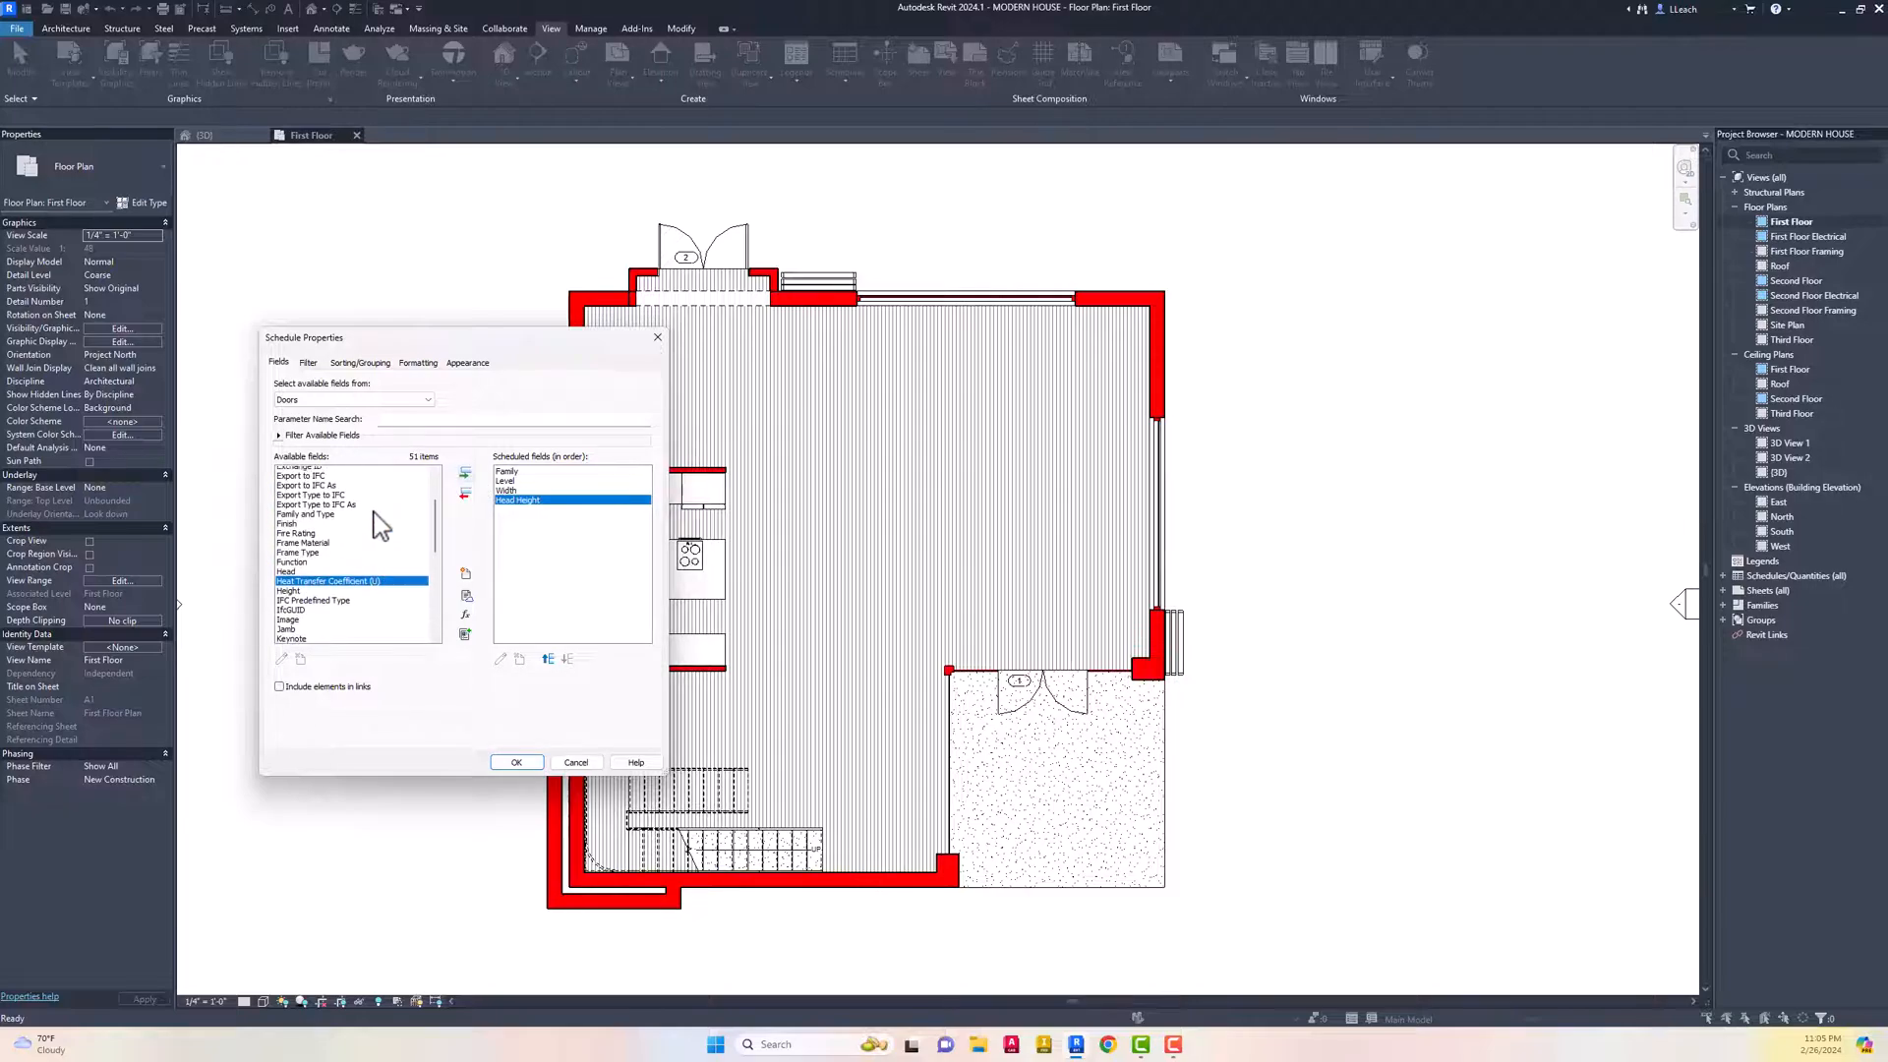
left_click(333, 481)
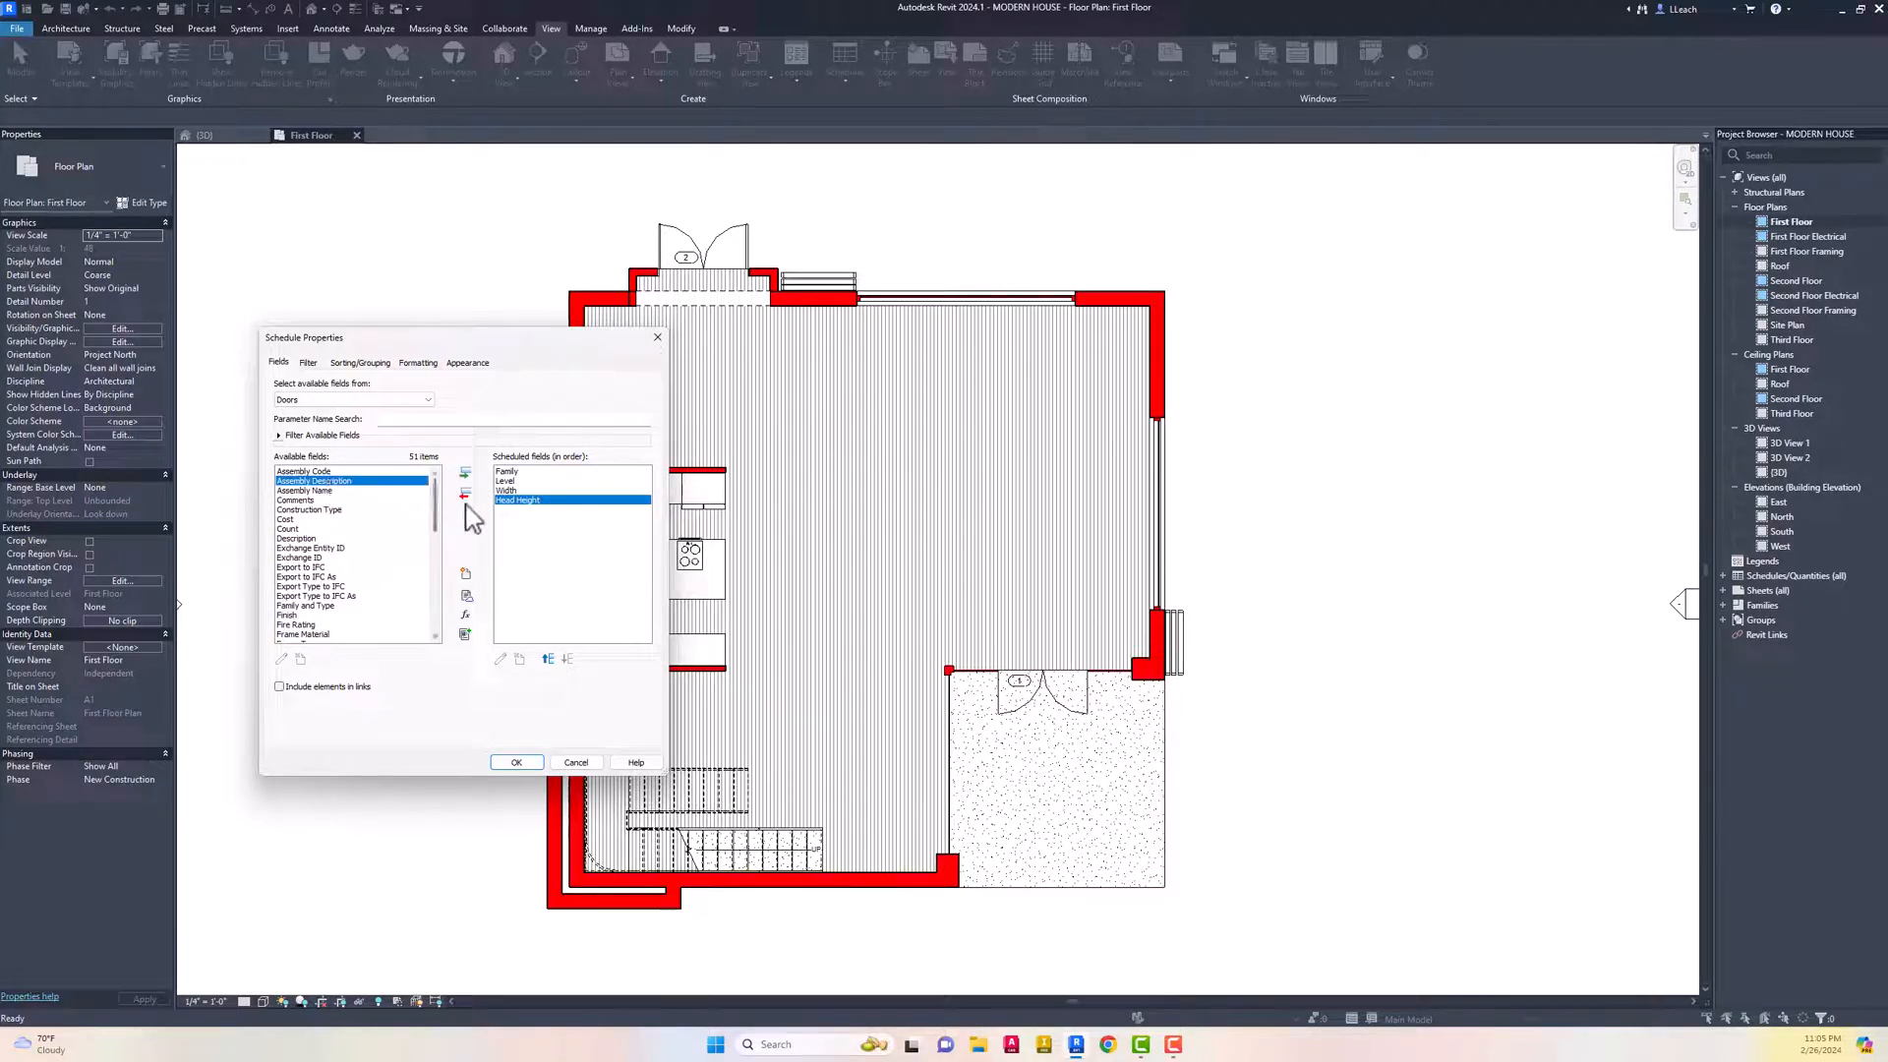
left_click(466, 473)
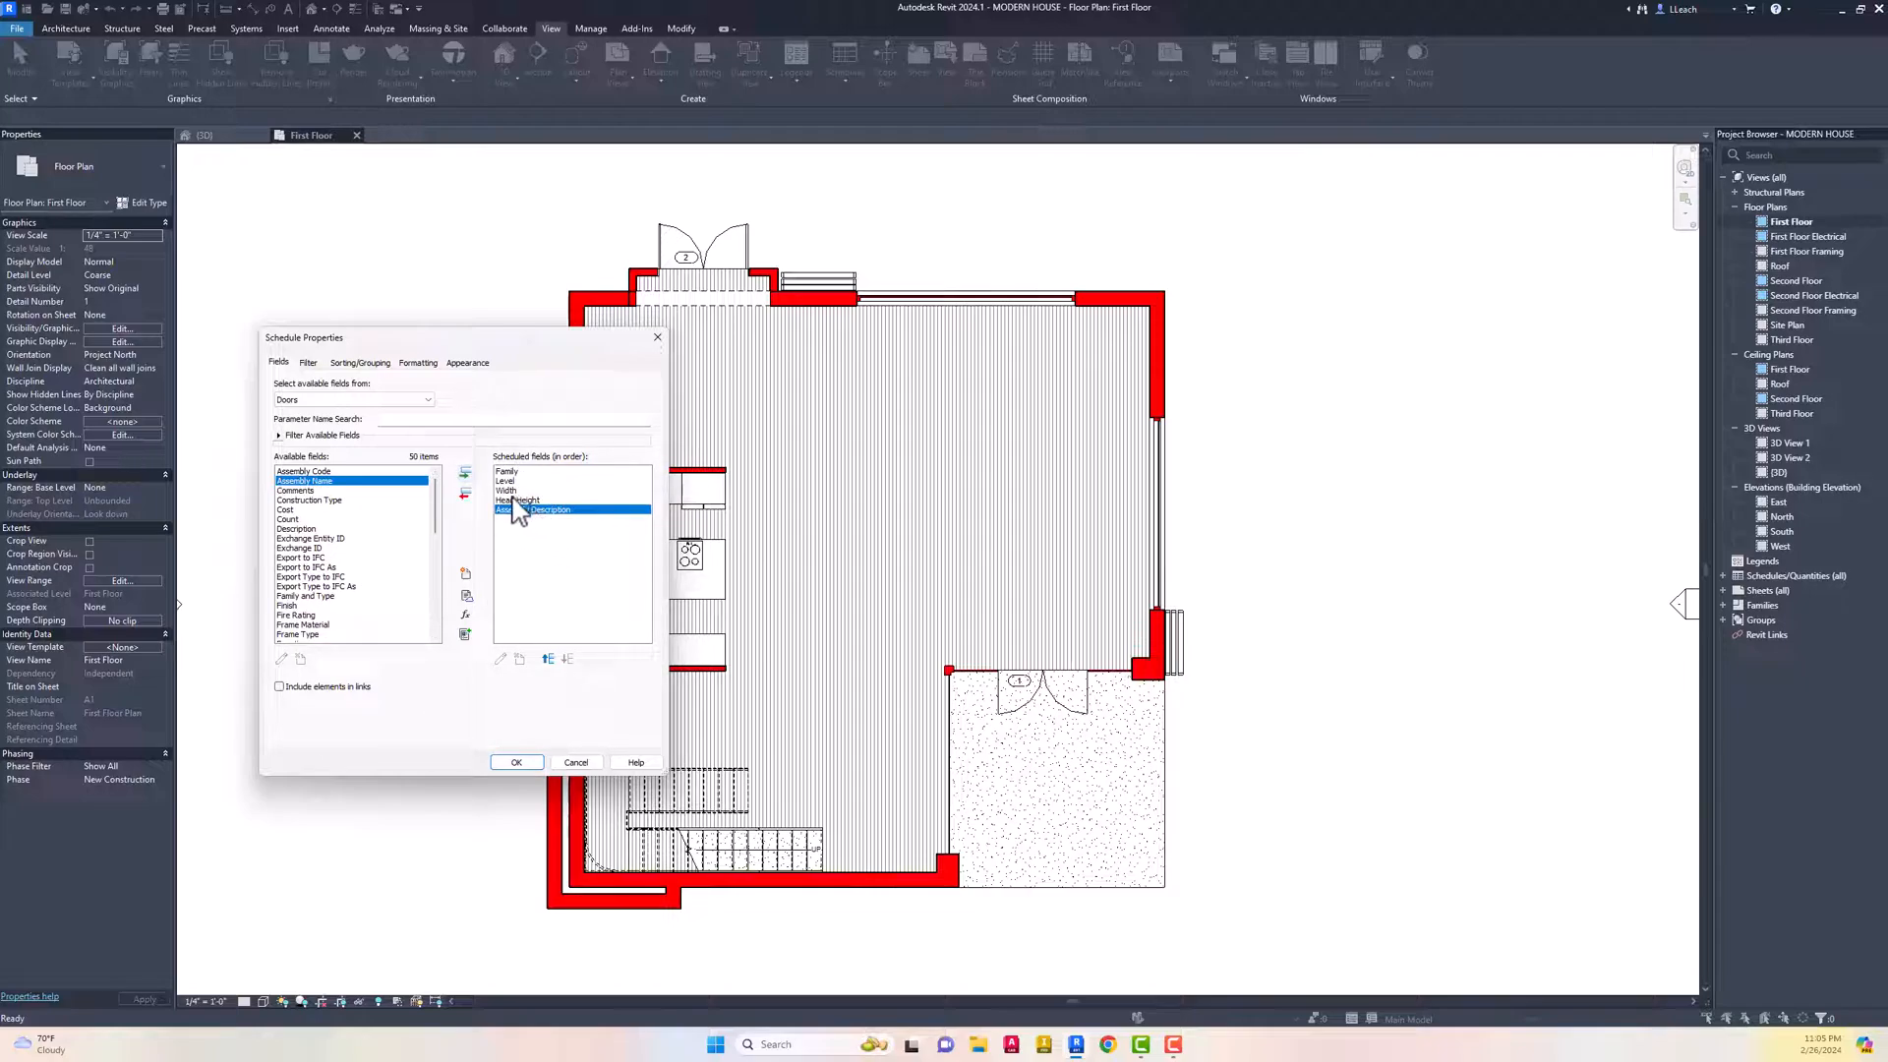
left_click(514, 501)
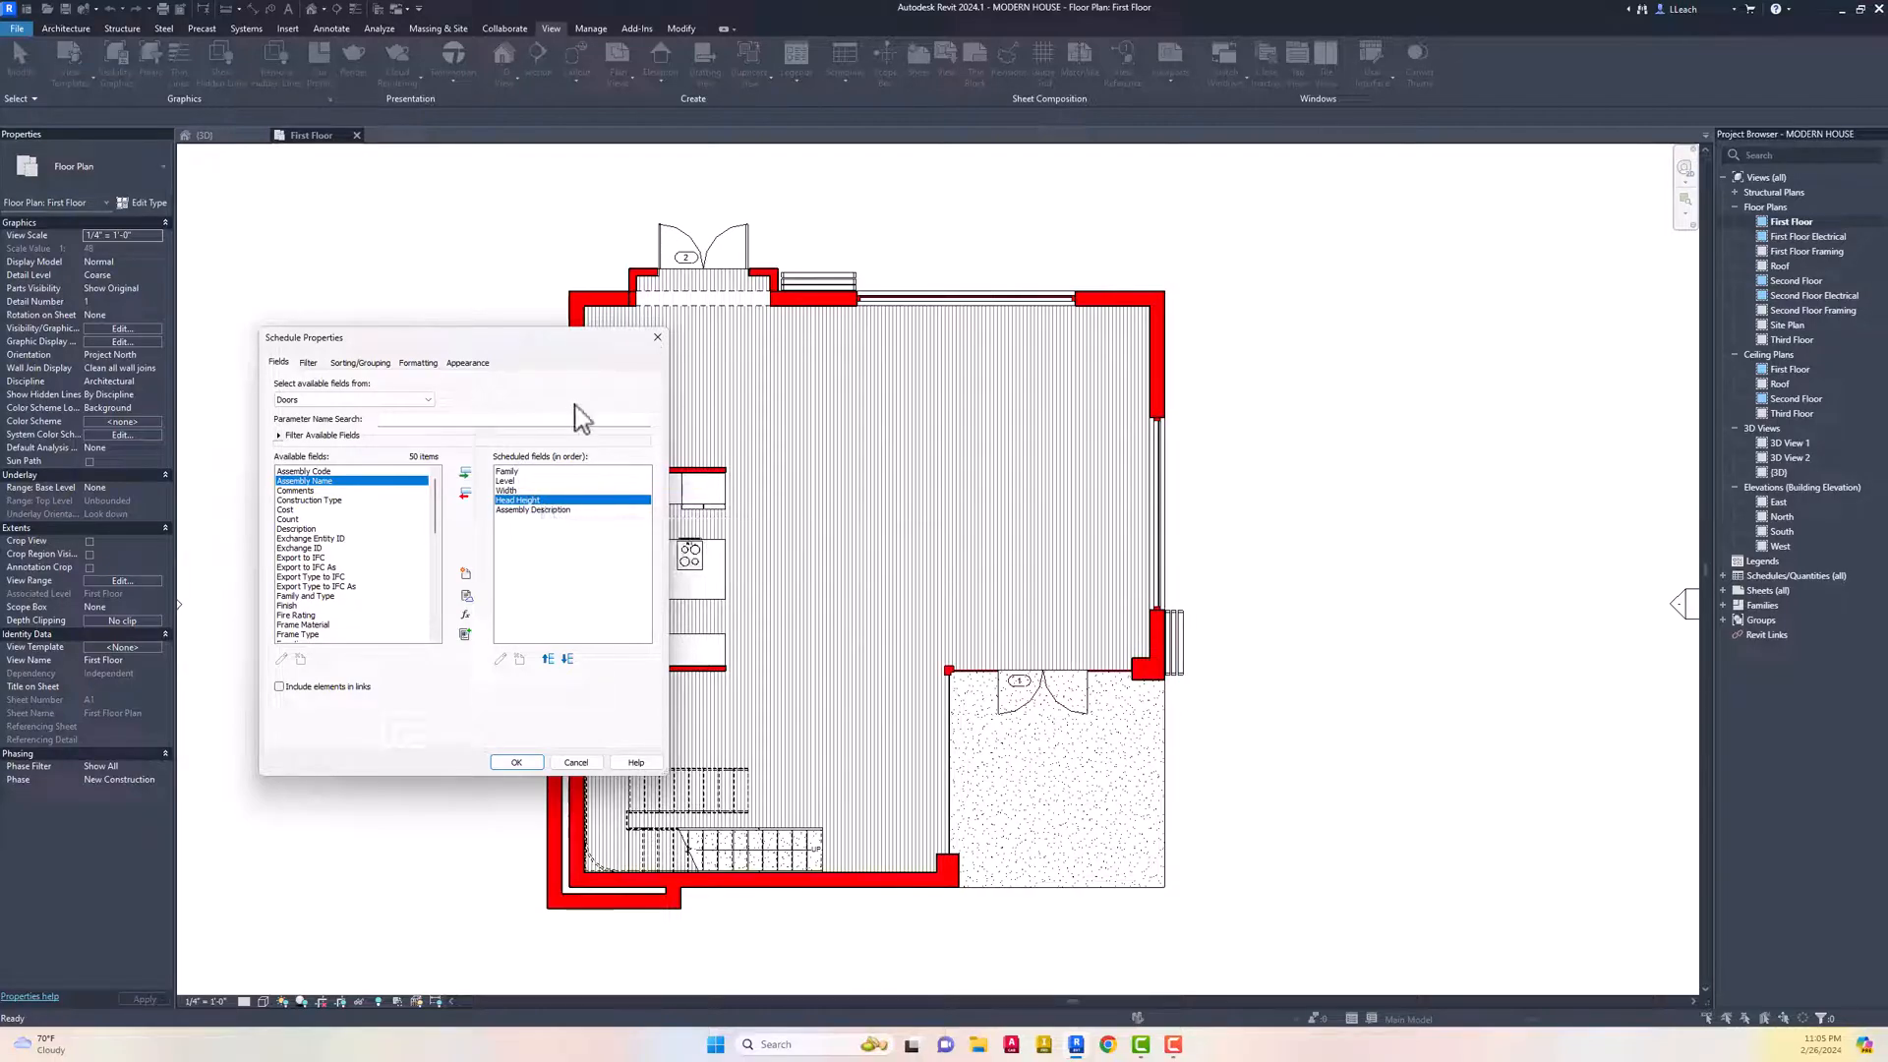
Sort the door schedule by Family and then by Level, both ascending with a blank line between groups
left_click(362, 364)
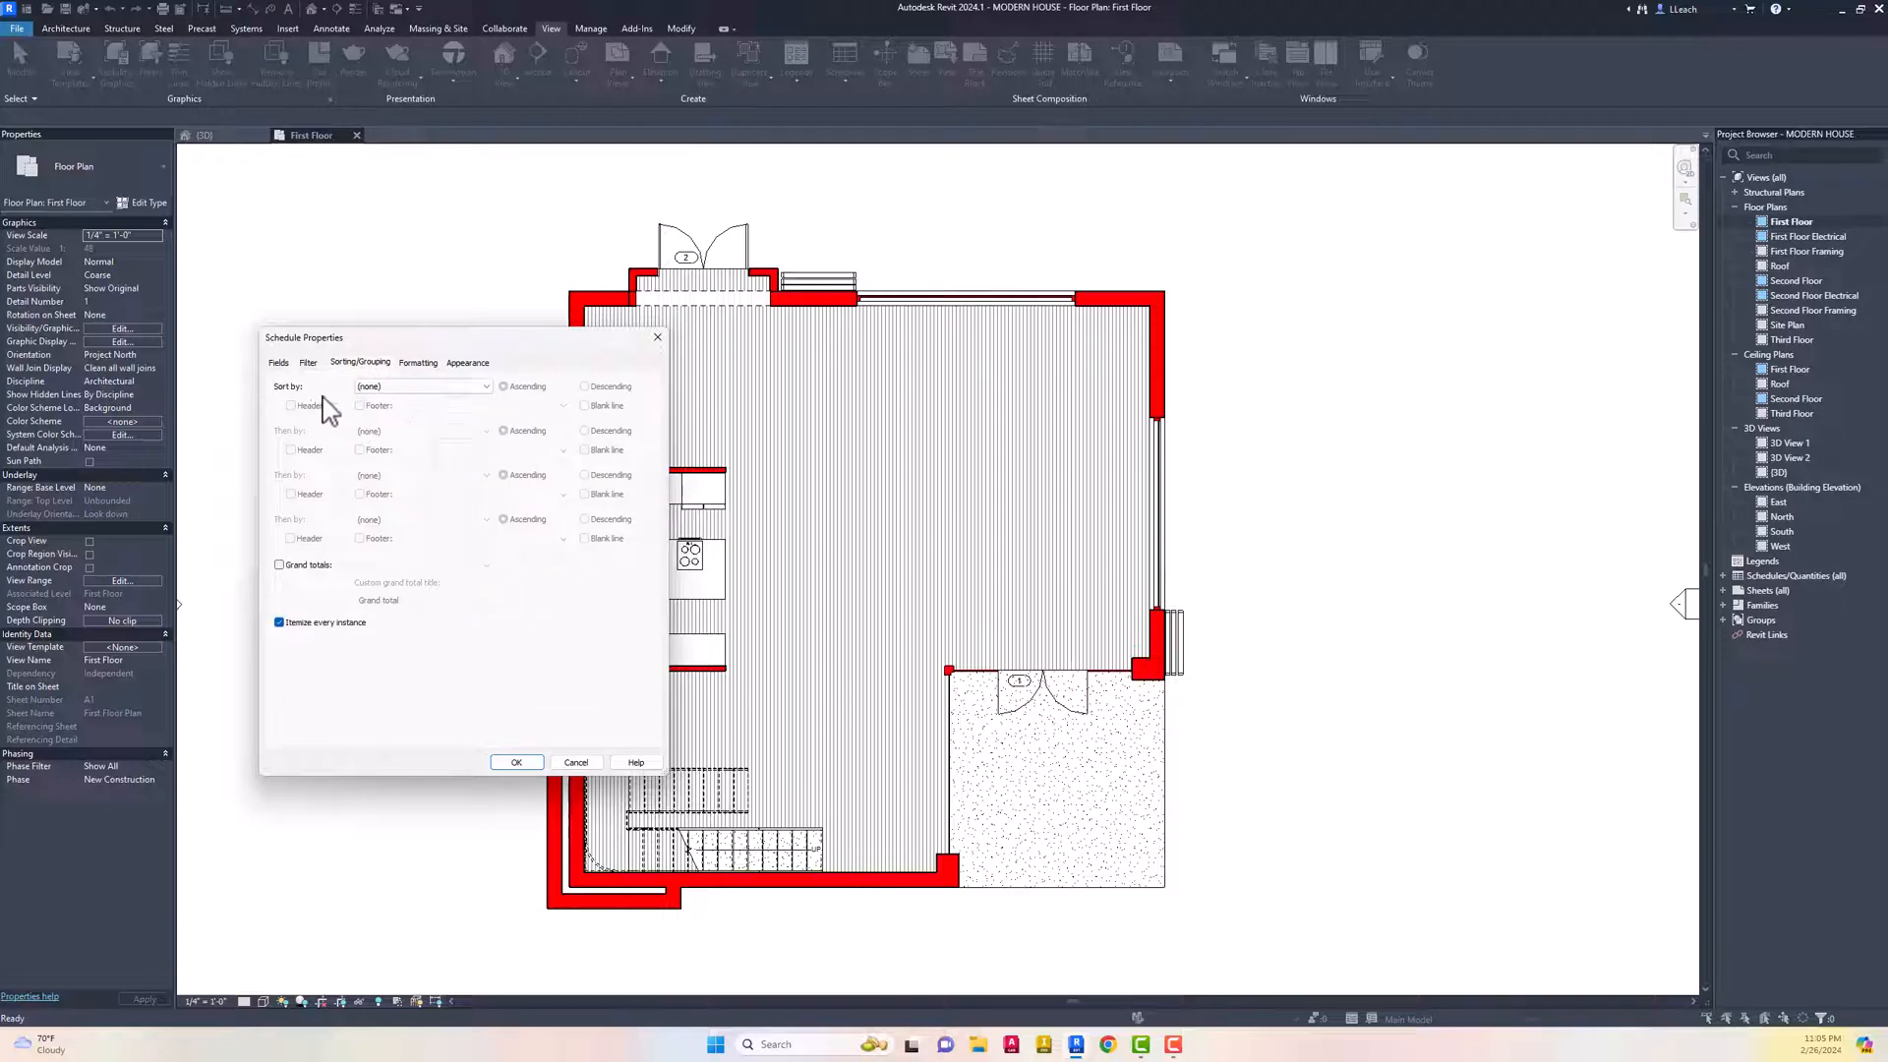
left_click(395, 387)
left_click(384, 410)
left_click(378, 433)
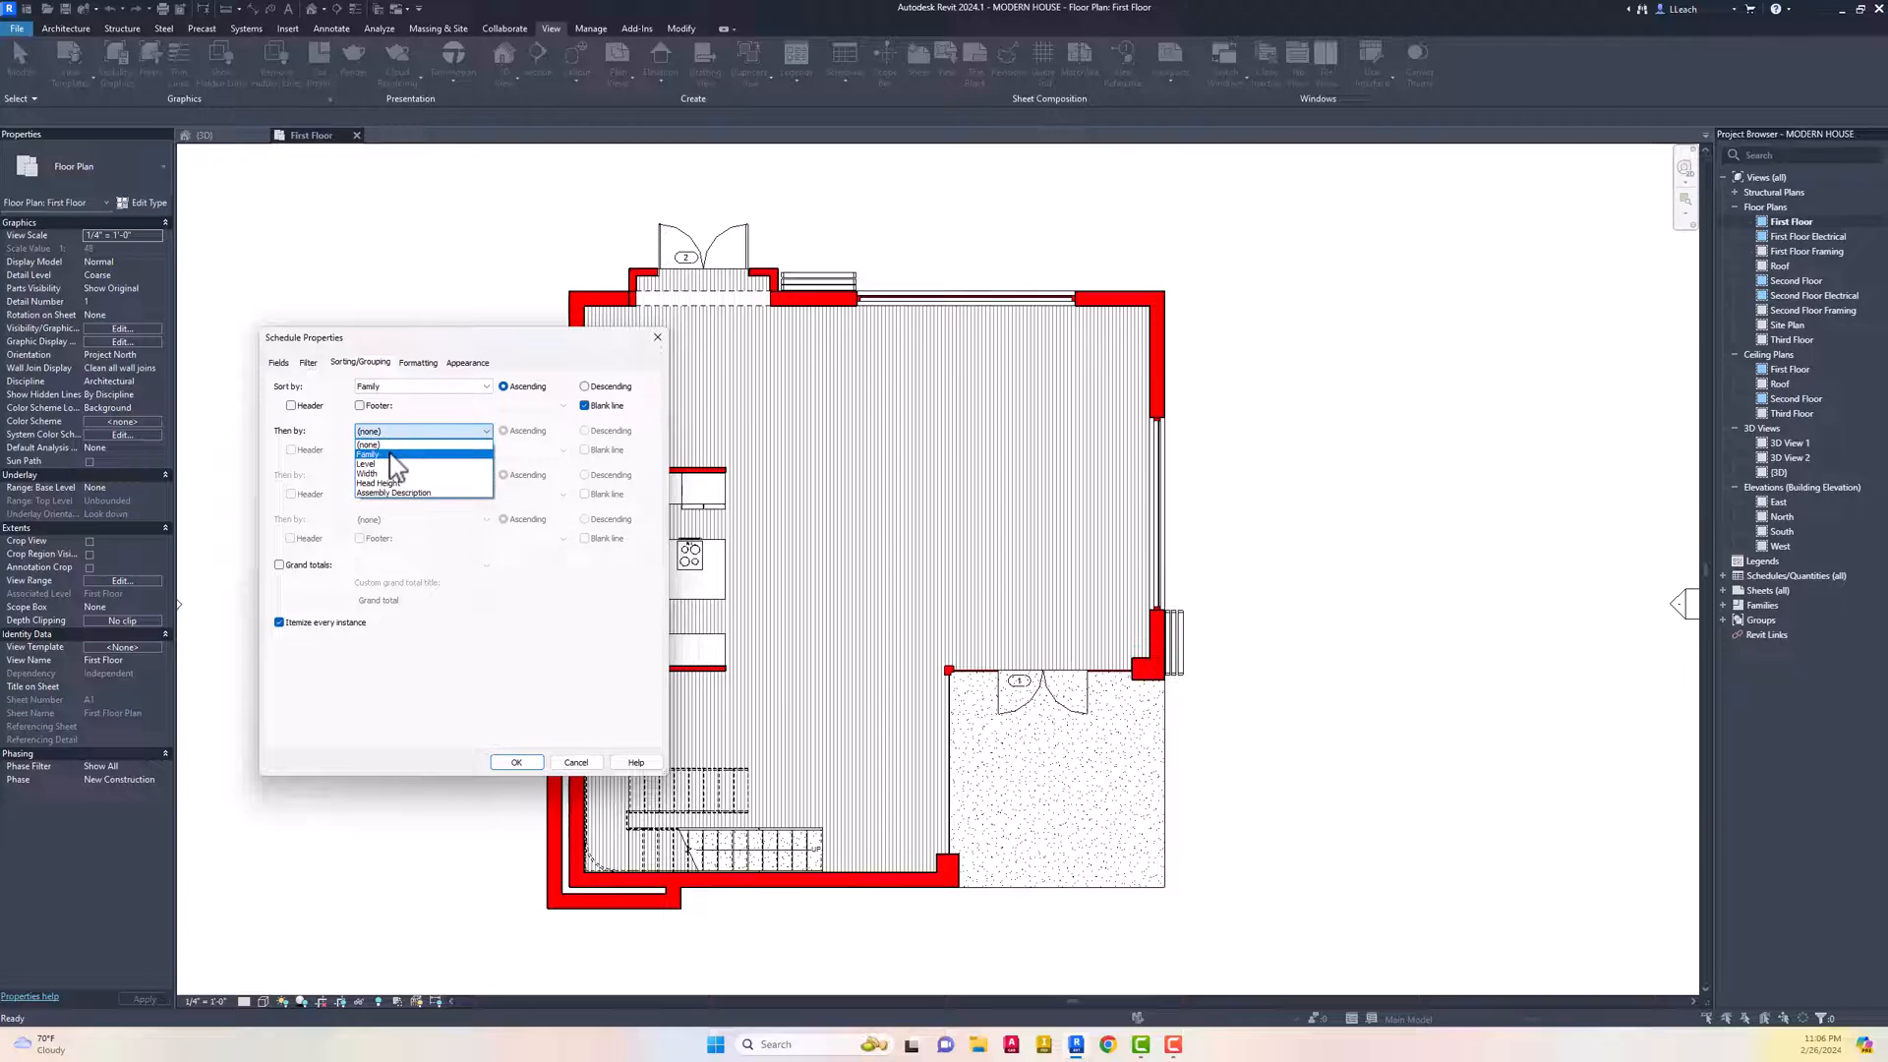
left_click(392, 463)
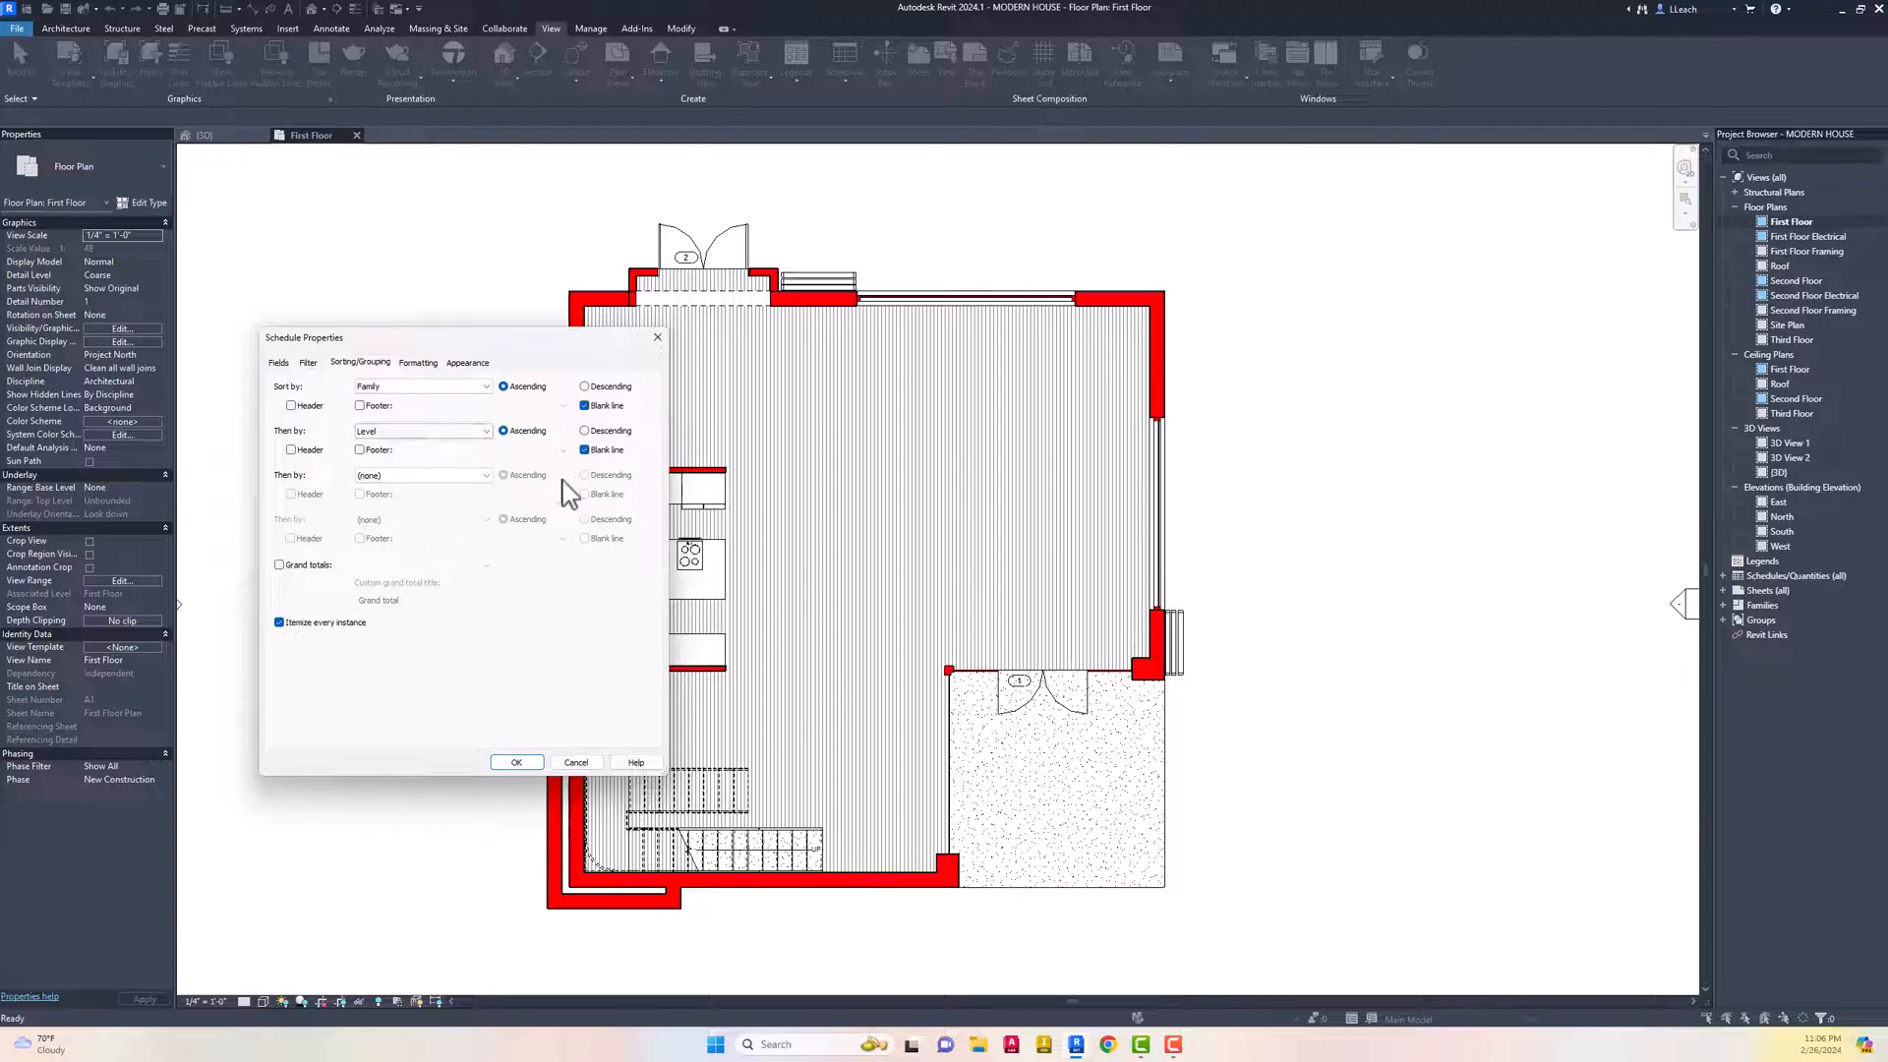
Enable grand totals with title, count, and totals, turn off itemizing every instance, and generate the door schedule
left_click(279, 566)
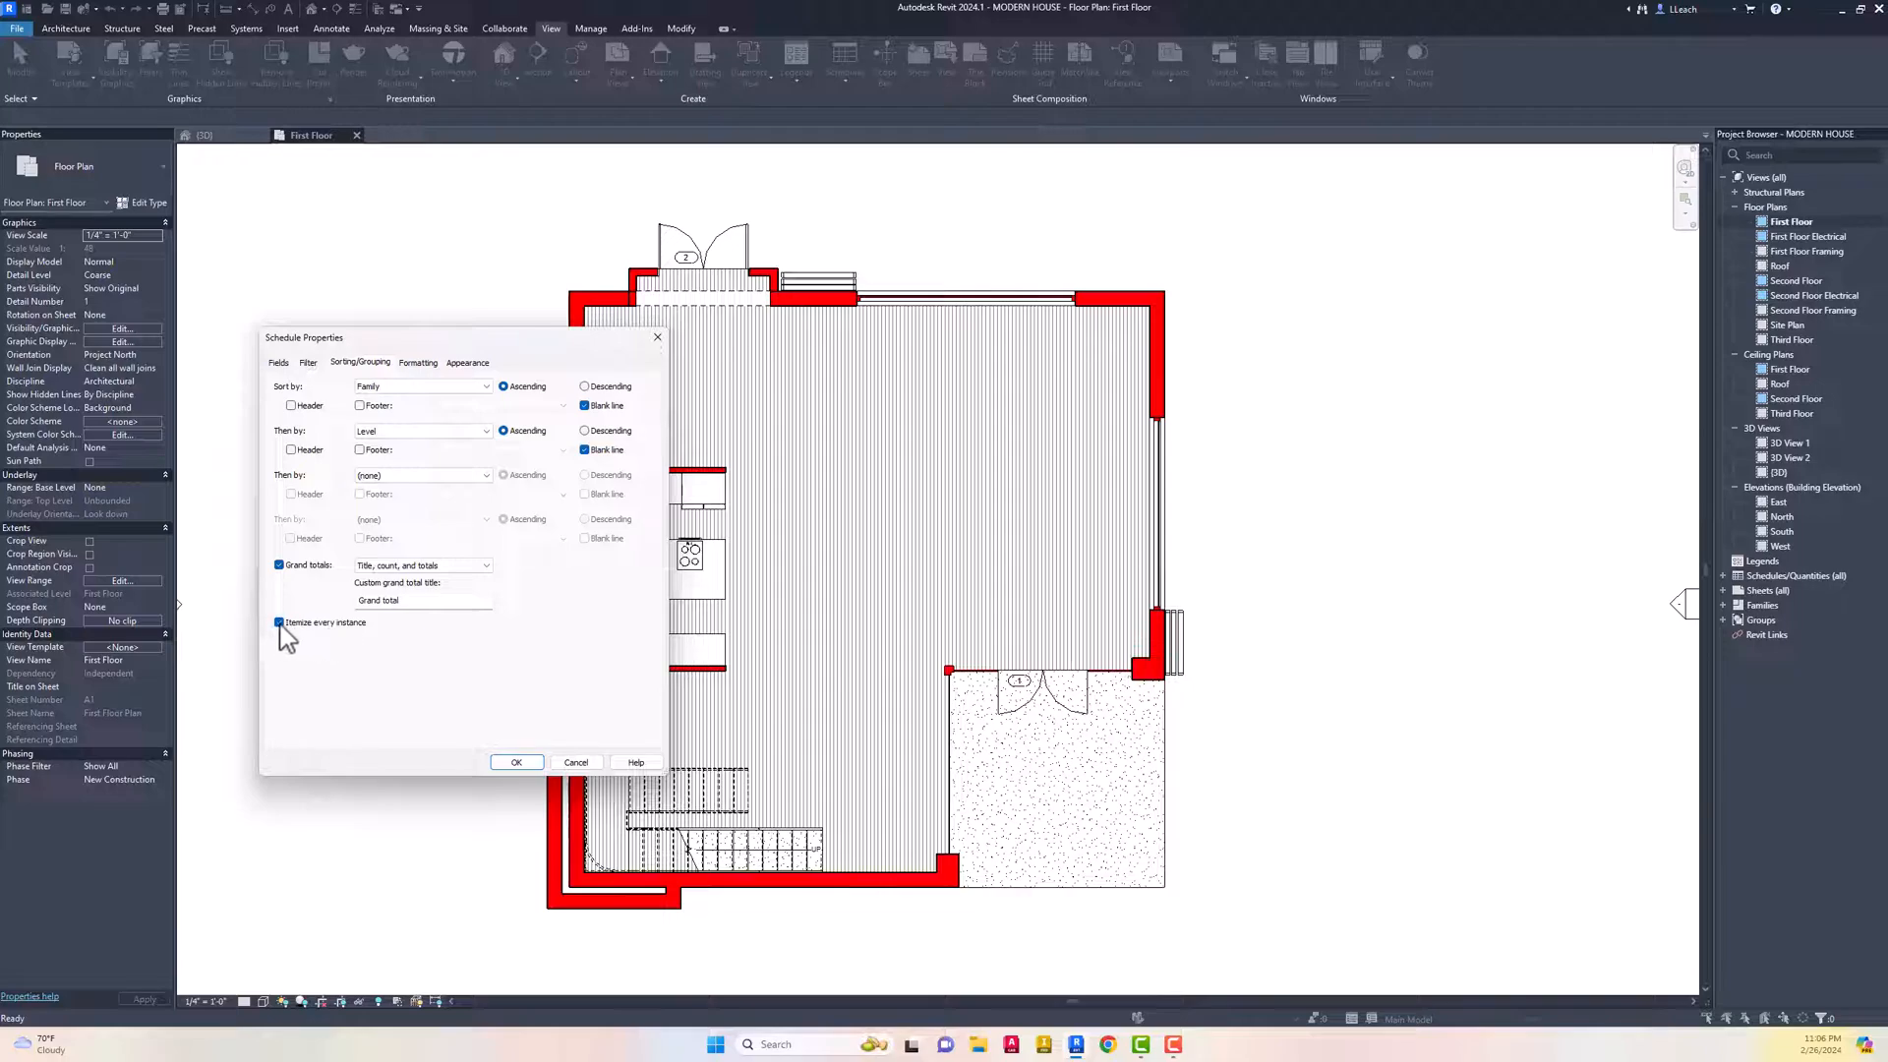
left_click(281, 622)
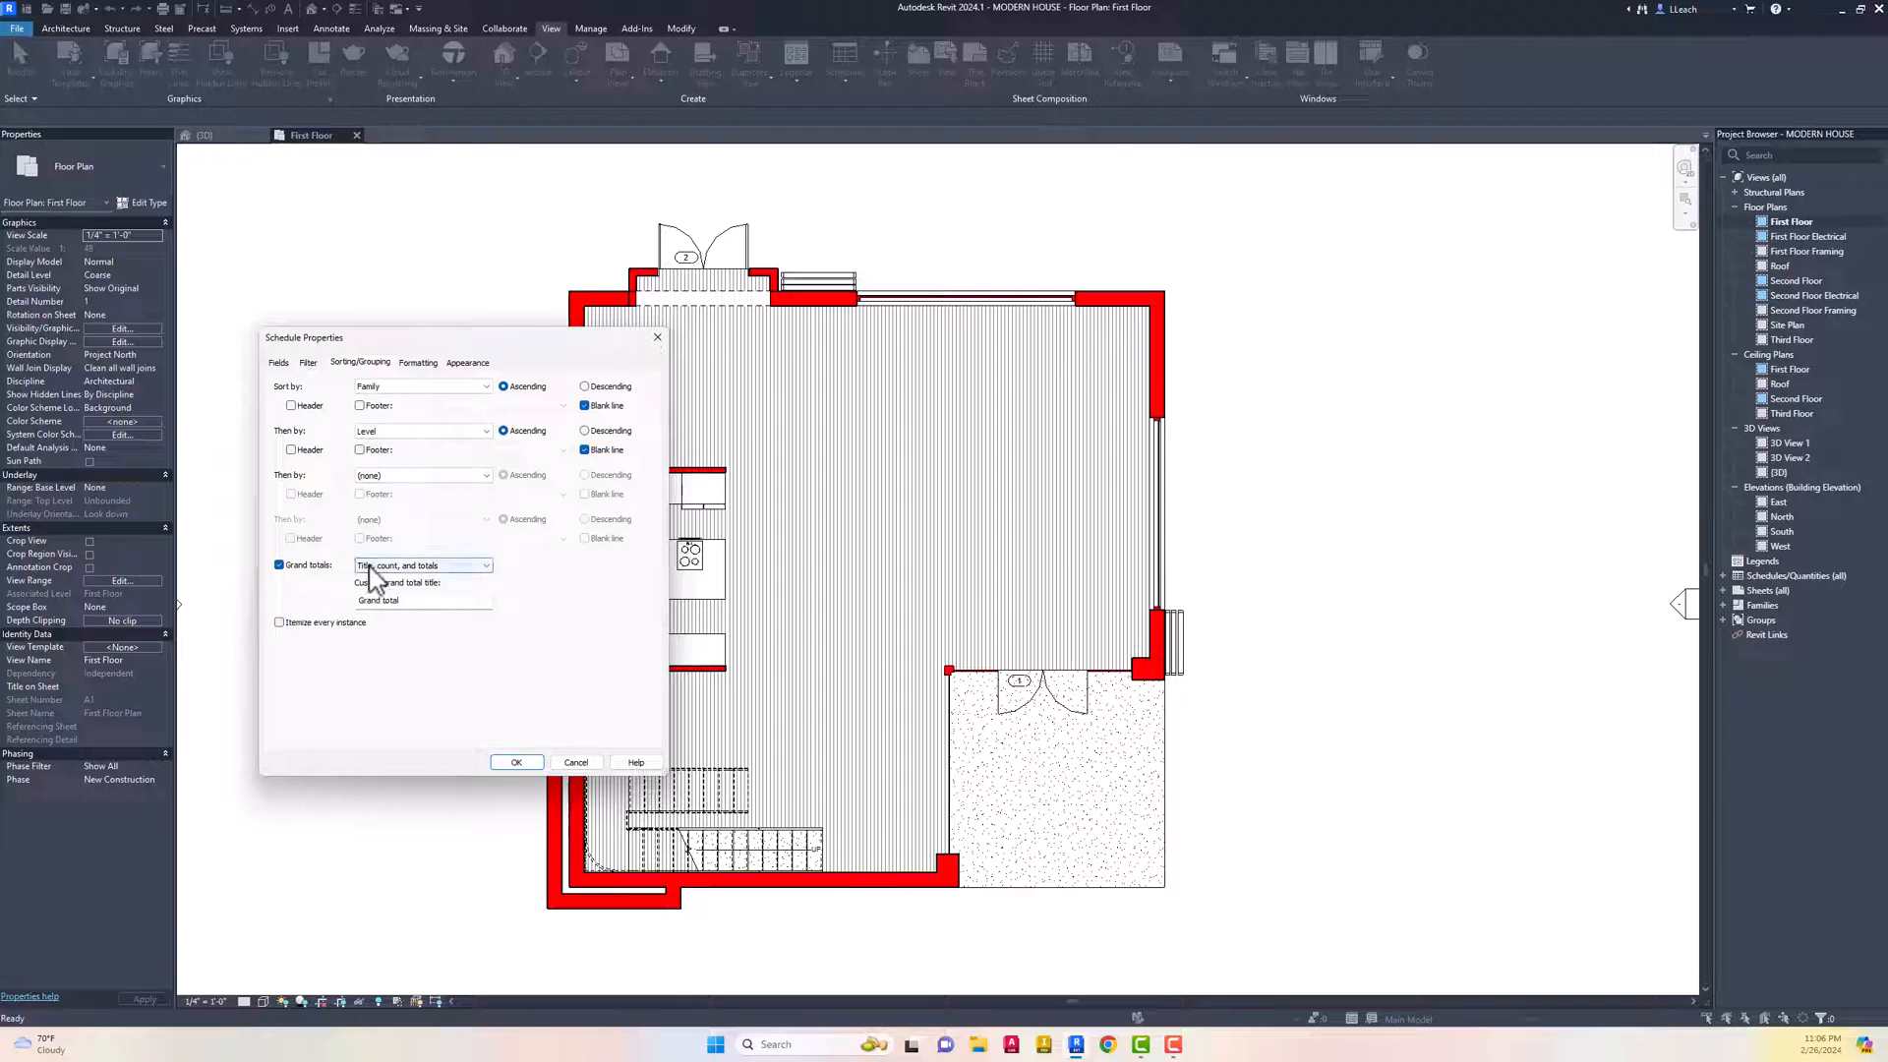
left_click(387, 559)
left_click(422, 579)
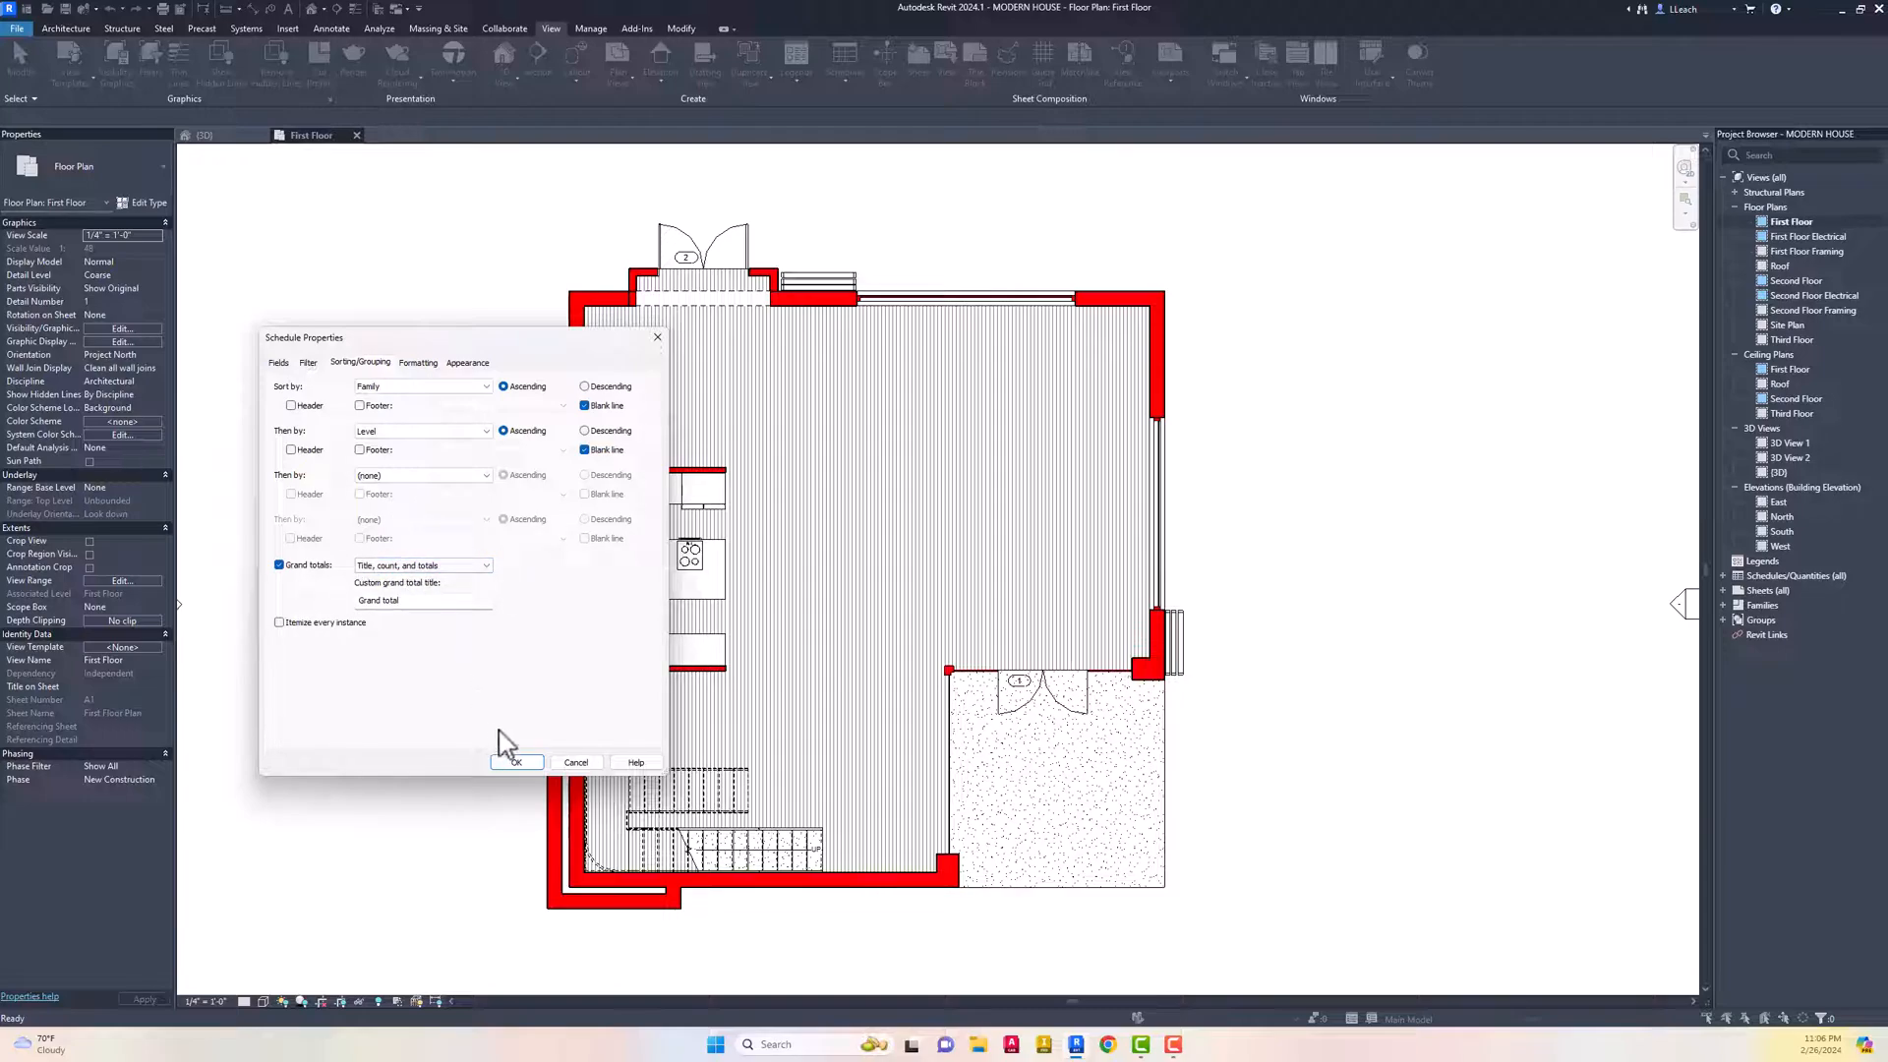
left_click(516, 763)
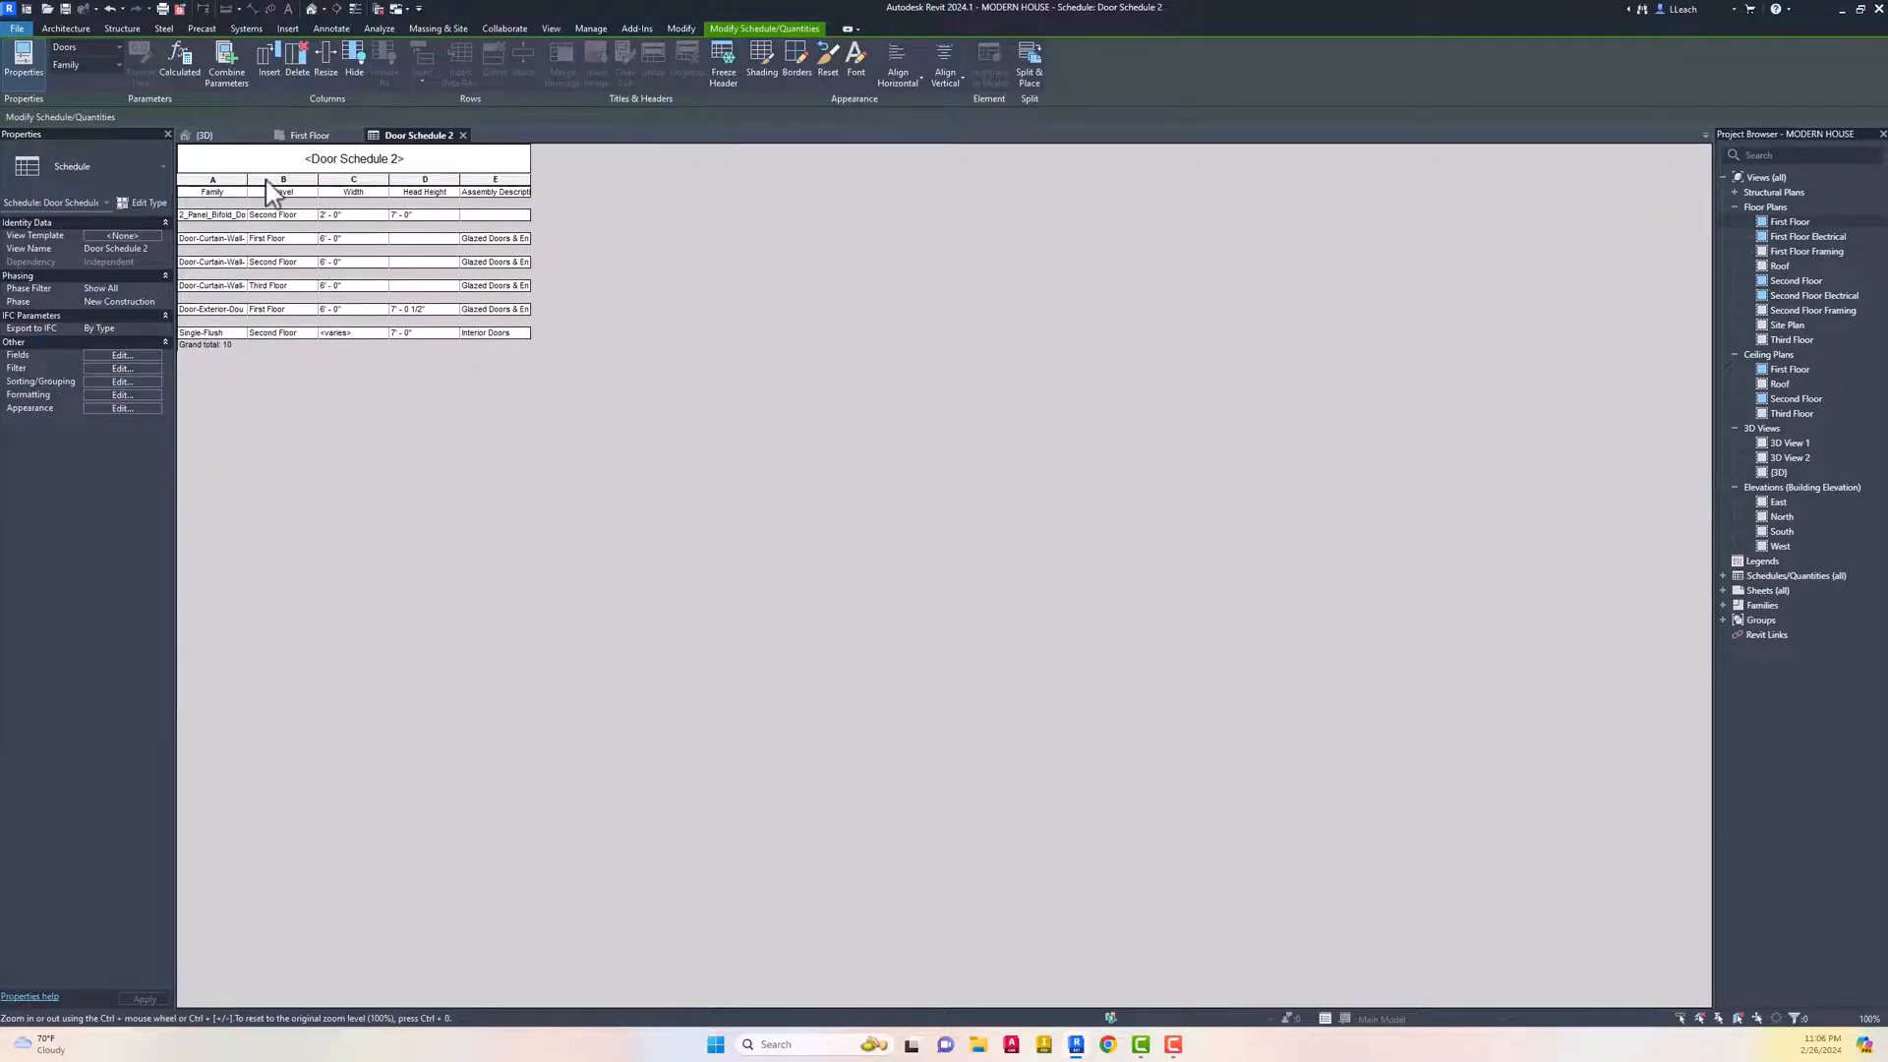
Widen the Family and Assembly Description columns of the door schedule so their full text fits
left_click_drag(248, 178, 352, 179)
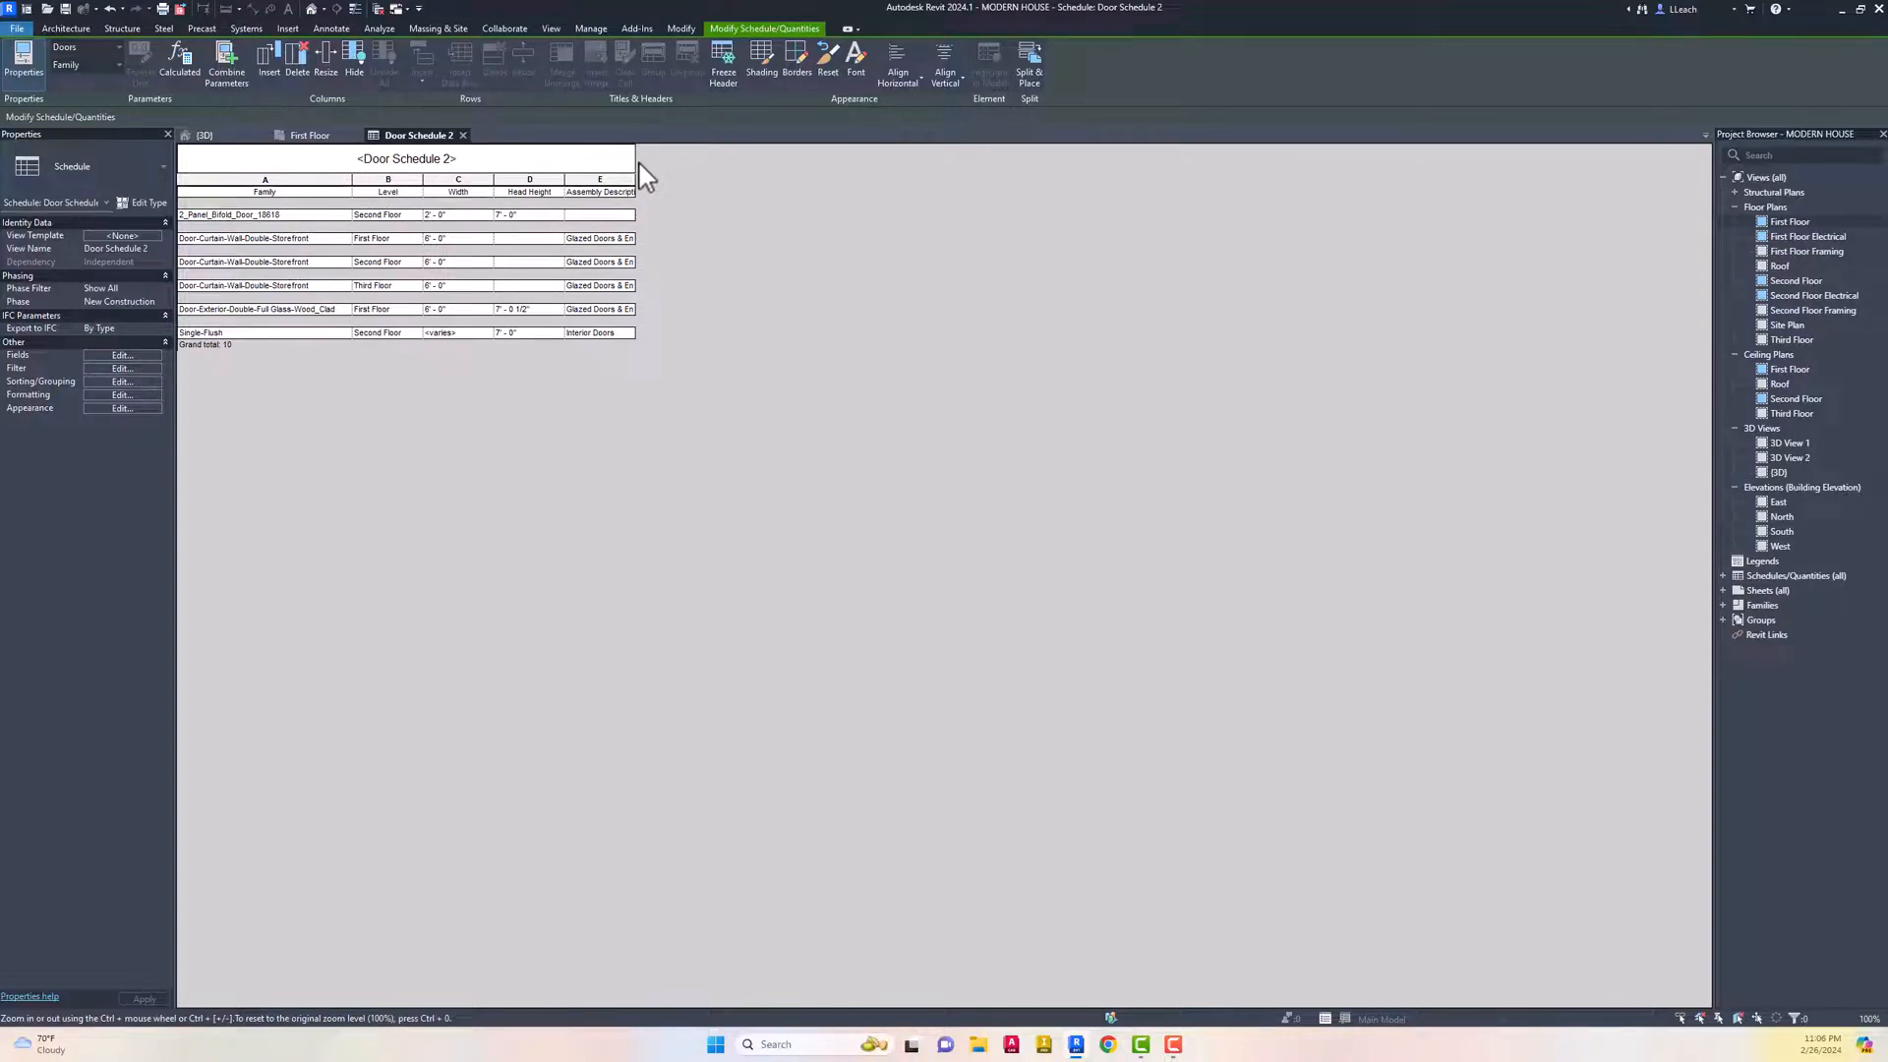
left_click_drag(633, 178, 688, 178)
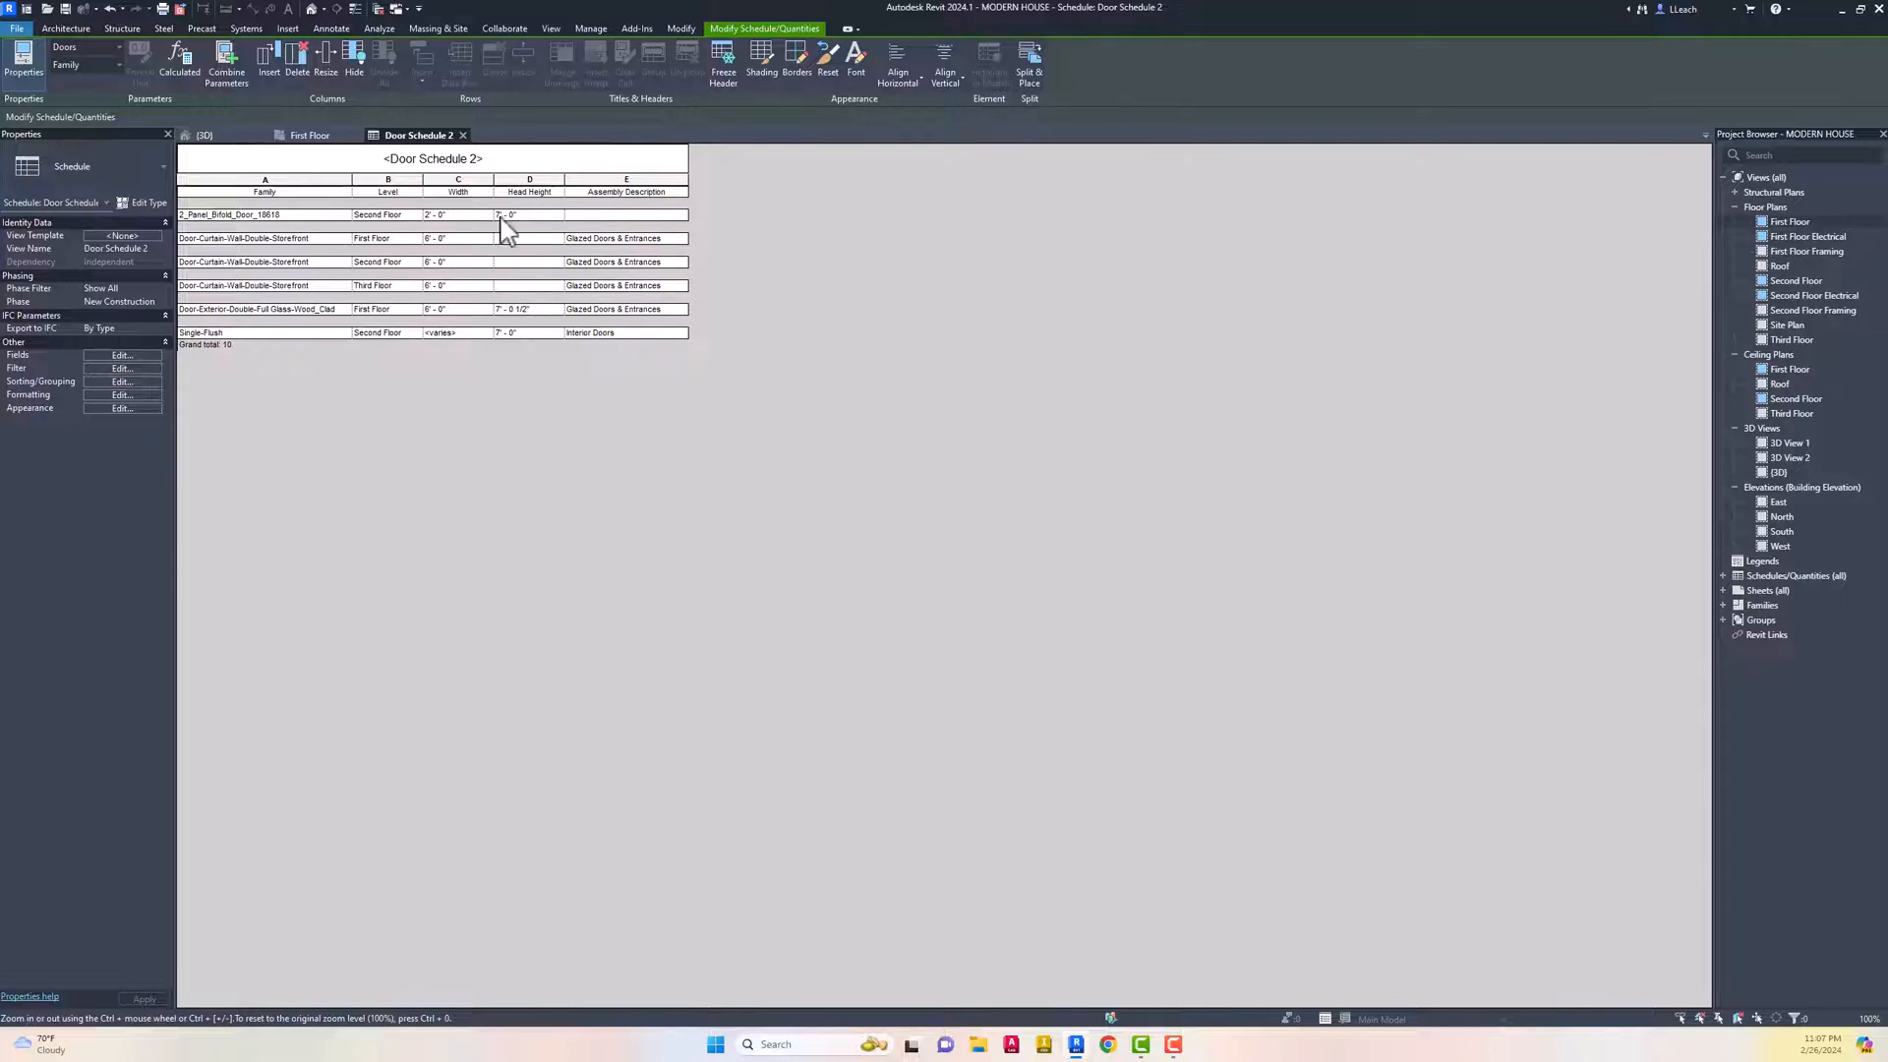
Set the head height of the First Floor Door-Exterior-Double-Full Glass-Wood_Clad entry to 7' in the schedule
left_click(515, 310)
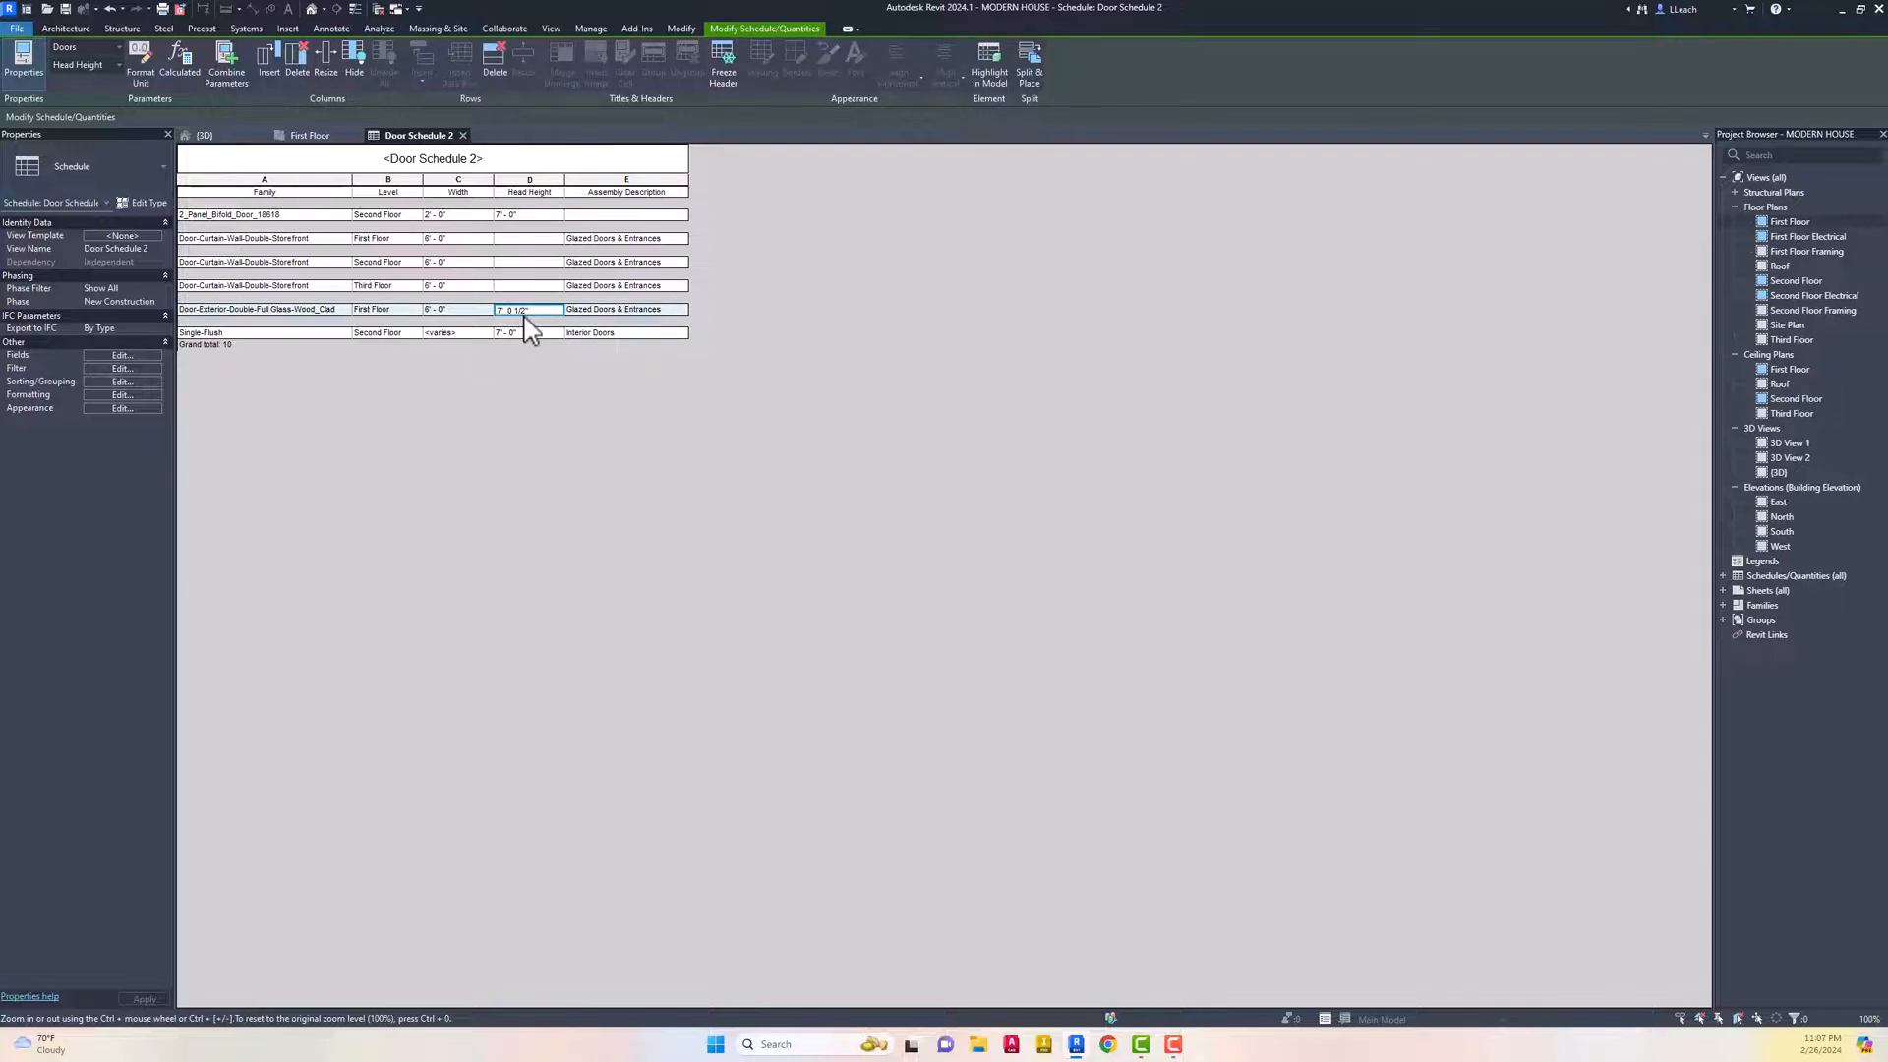
left_click_drag(535, 309, 479, 306)
type("7'")
key("Return")
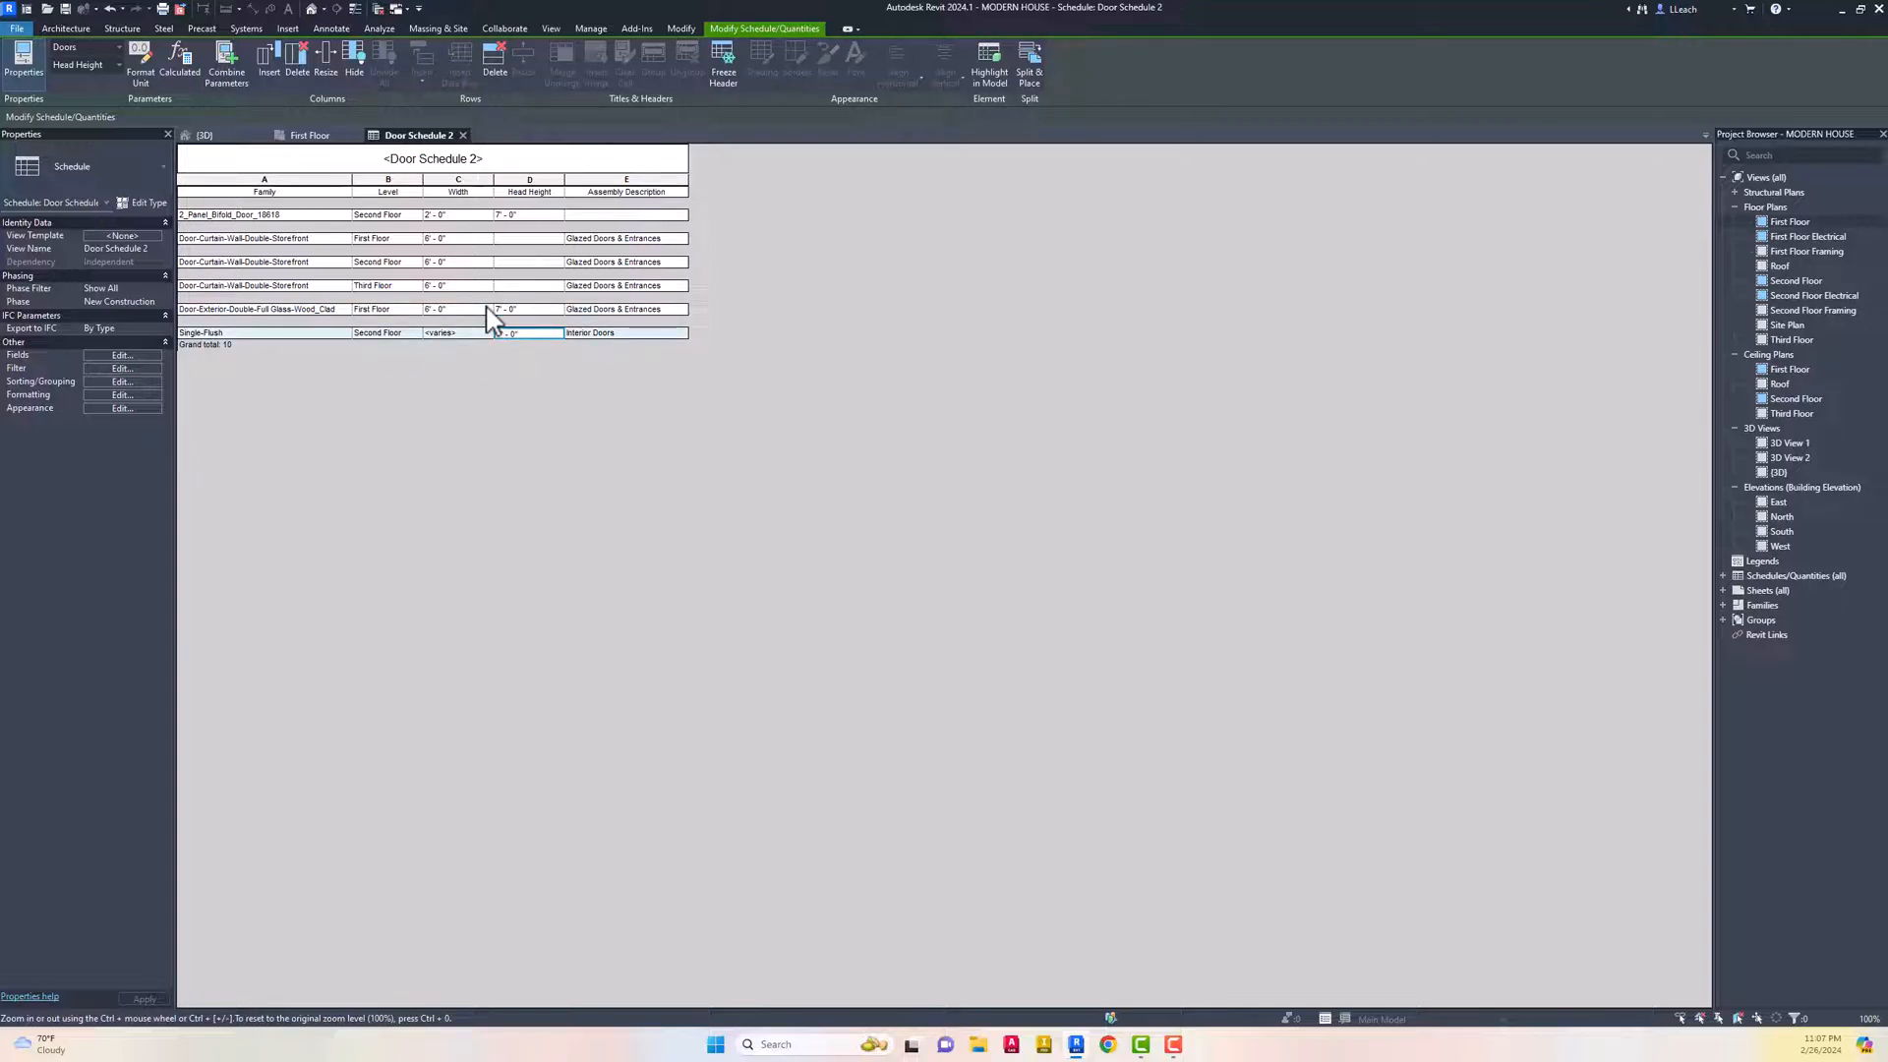